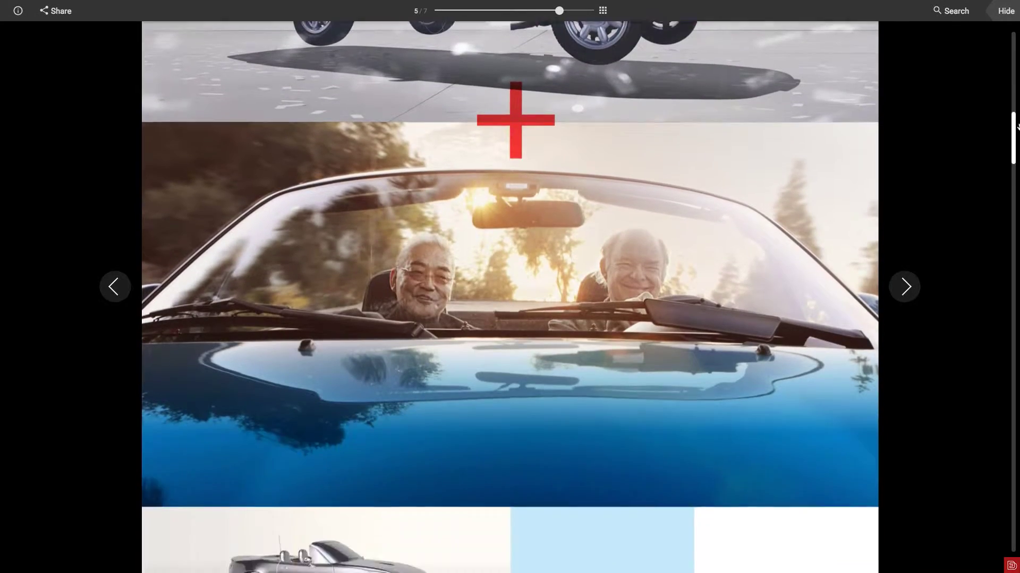
Scroll down page 5, then page through to page 6, back to the cover, and on to page 7
drag(1016, 125, 1009, 356)
click(904, 286)
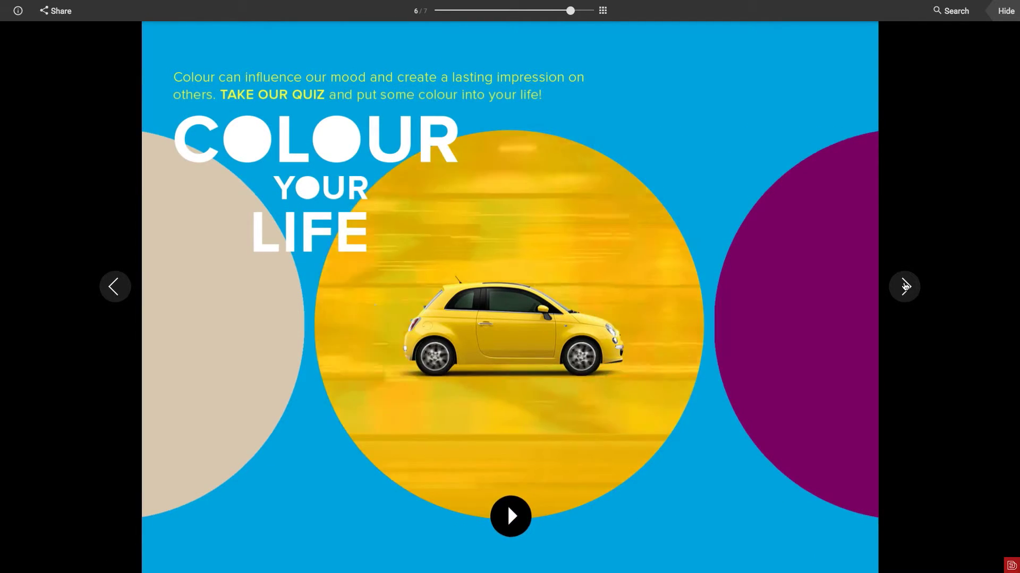
click(904, 286)
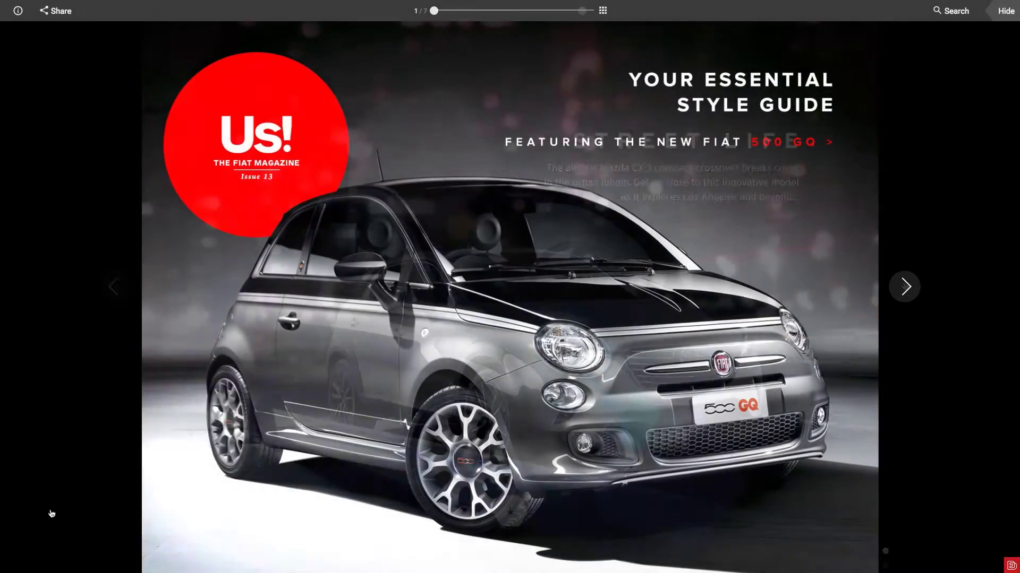
click(904, 286)
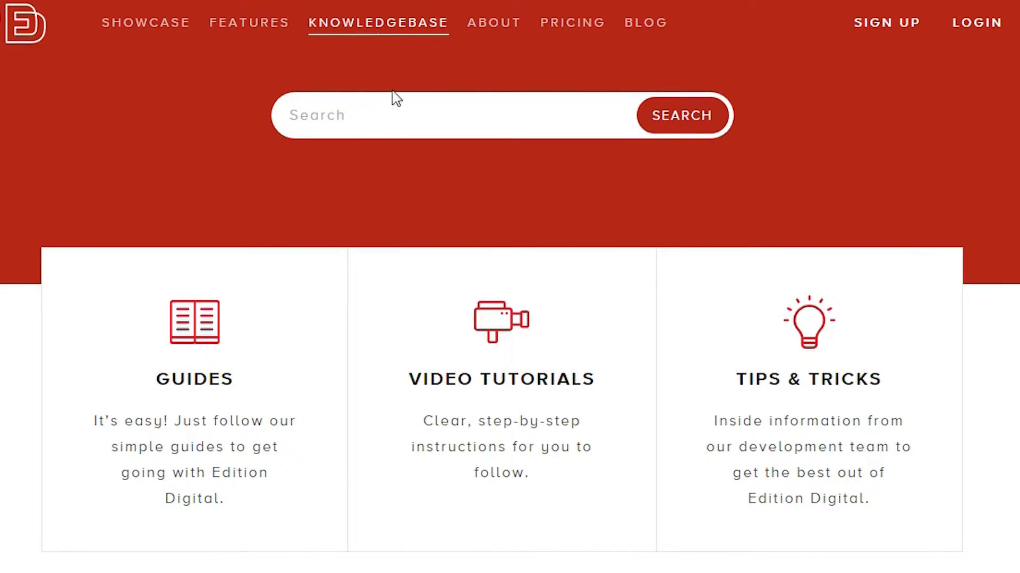
Open the beginners' Getting Started article and reveal the new-edition creation choices on the dashboard
scroll(447, 408, down, 5)
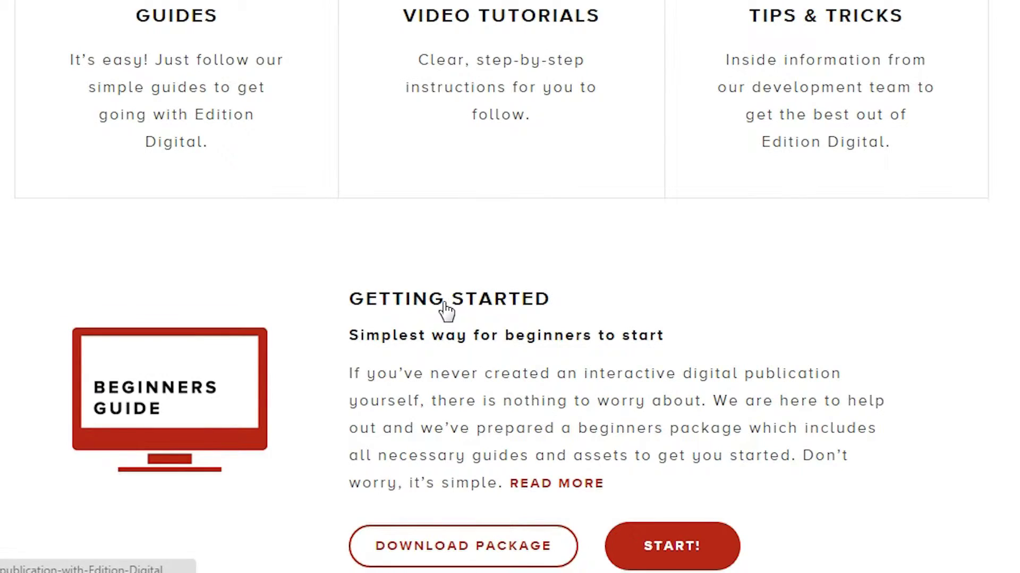
click(446, 310)
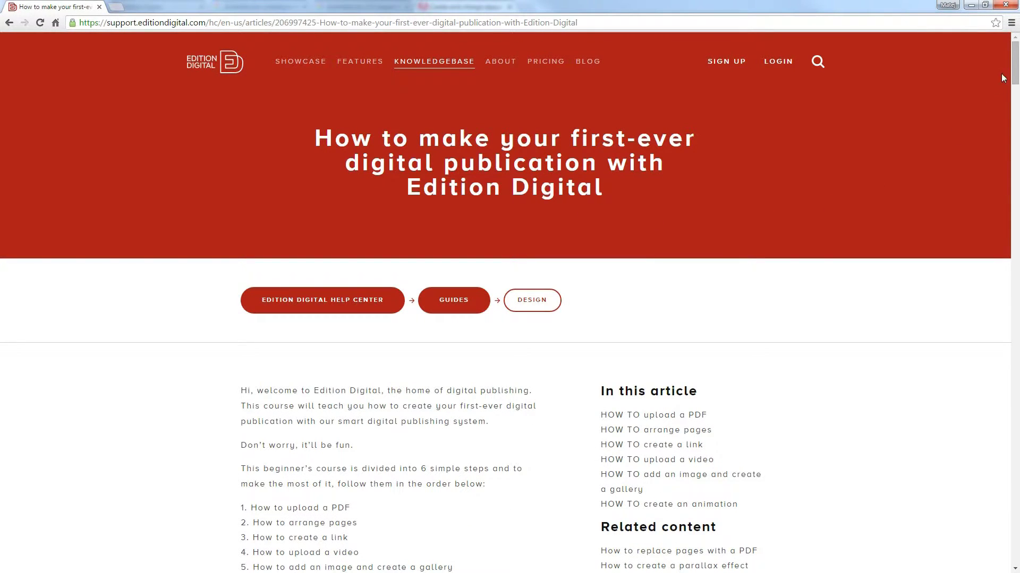
scroll(1001, 77, down, 10)
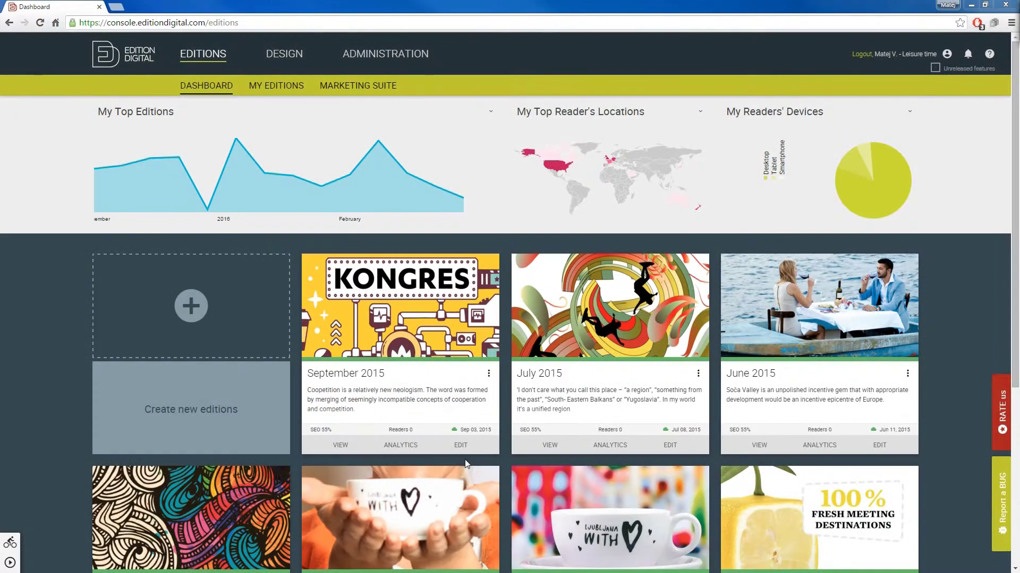
click(218, 339)
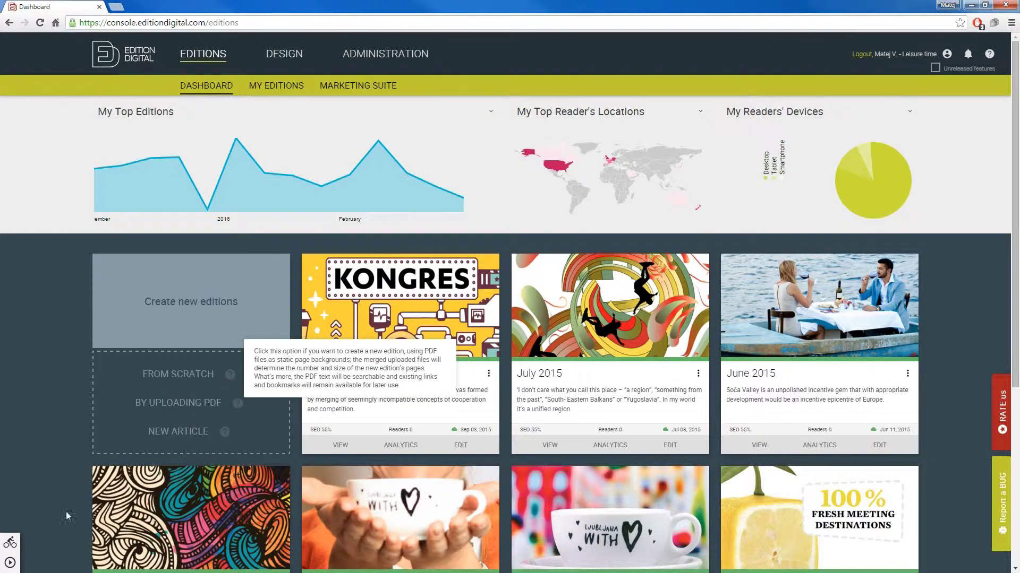
Play the video tutorial on changing the player's appearance, then close it
click(12, 563)
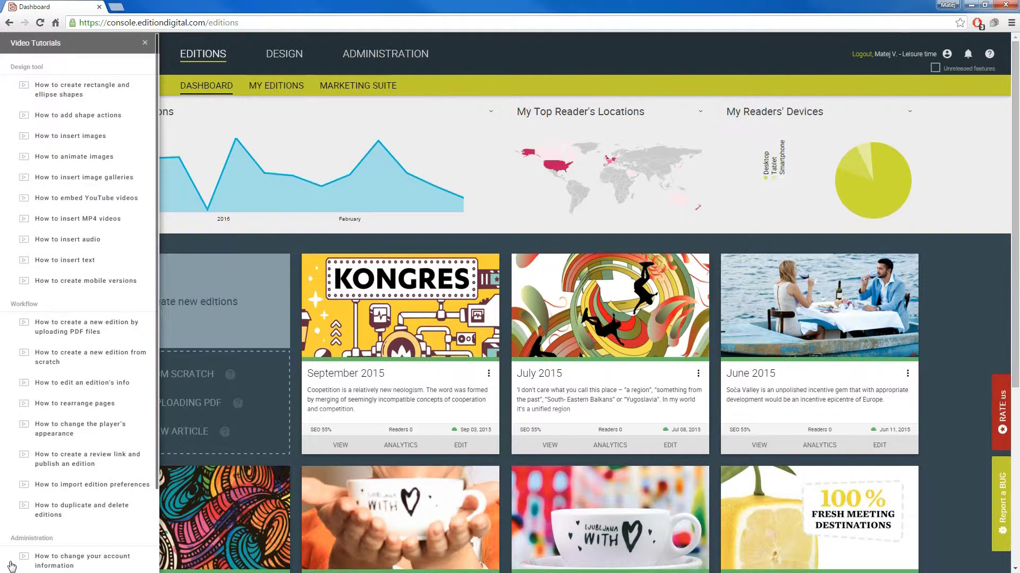
click(63, 439)
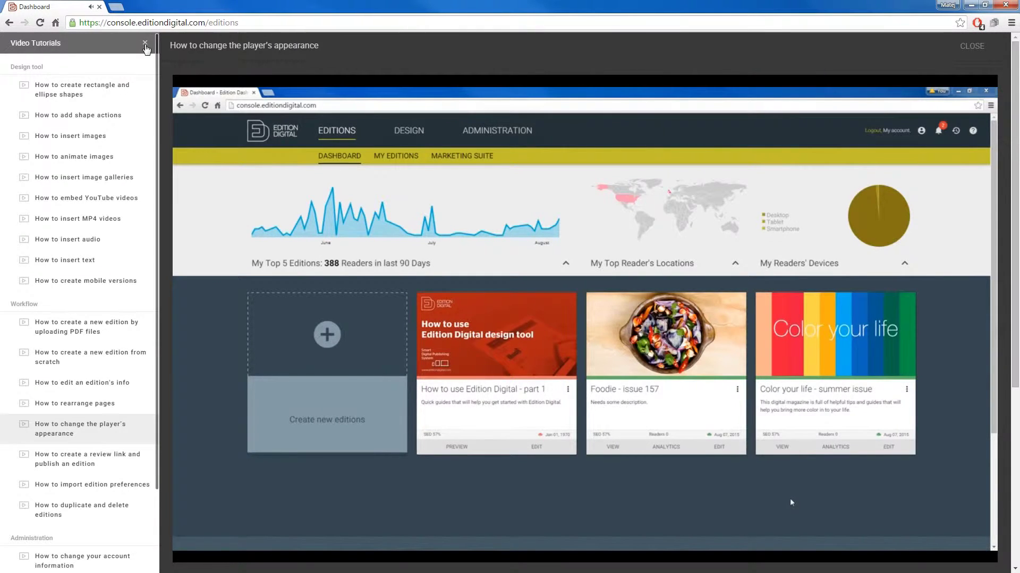
click(145, 47)
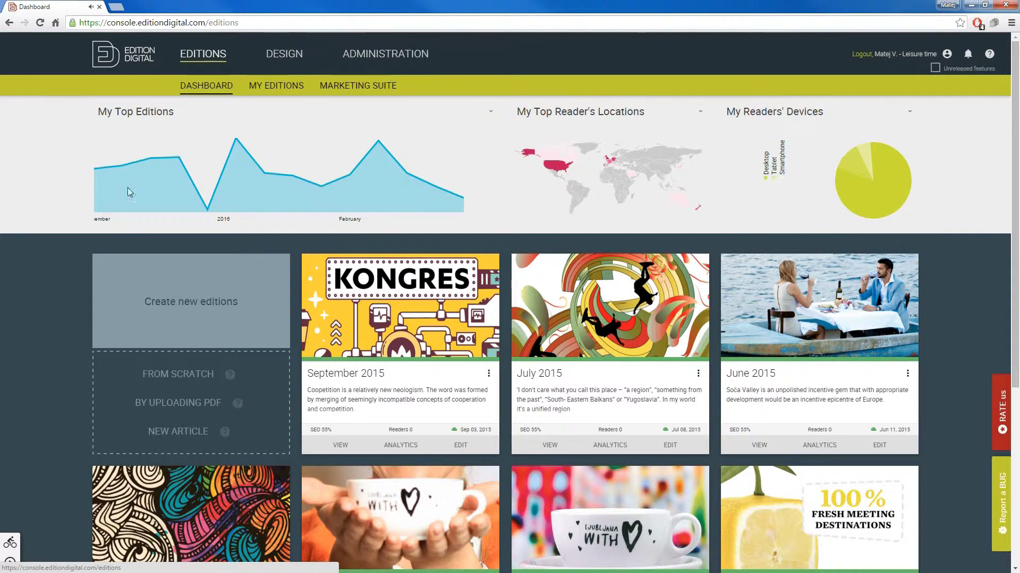
click(11, 542)
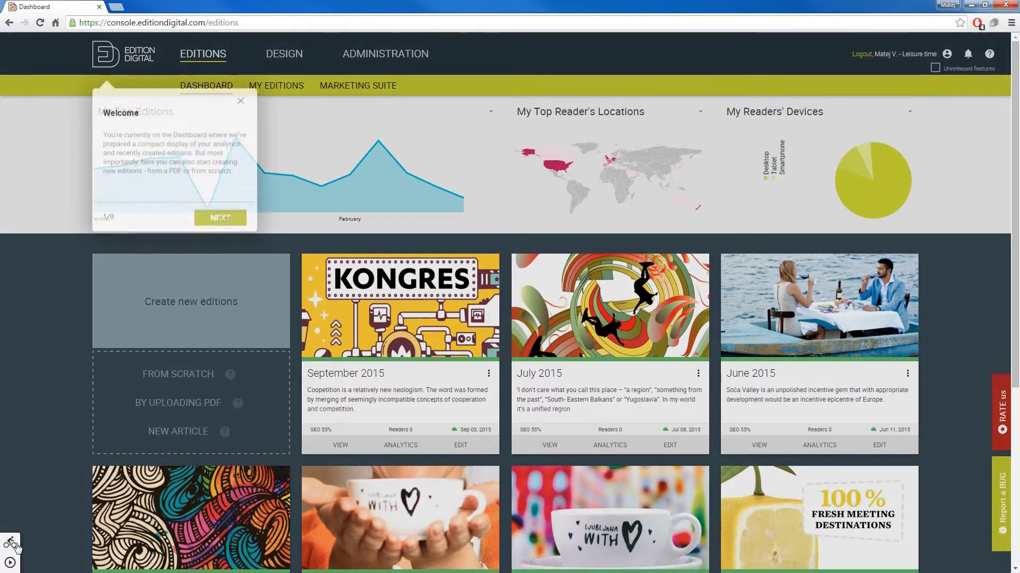
click(214, 216)
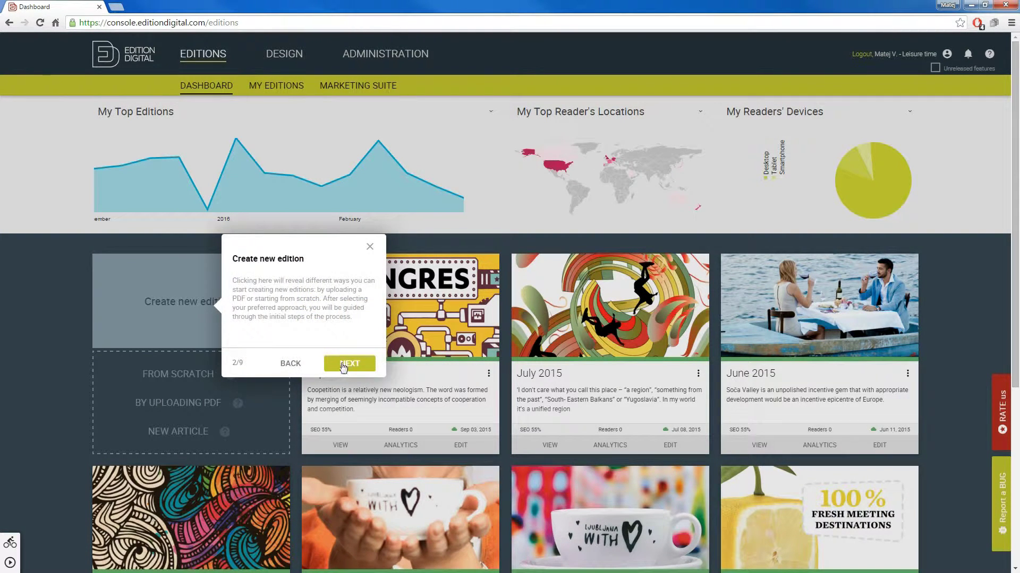
click(343, 365)
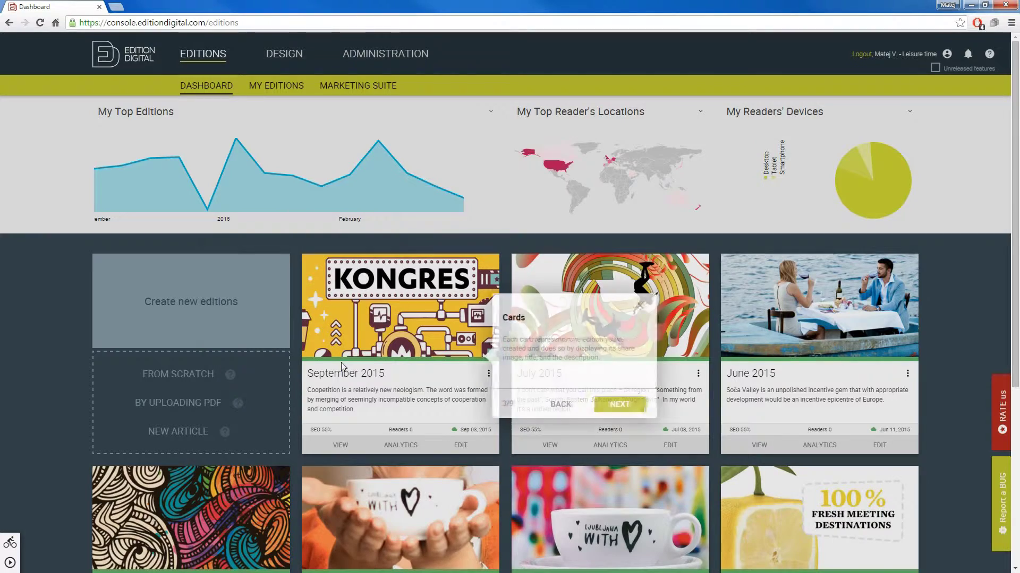
click(616, 406)
click(640, 502)
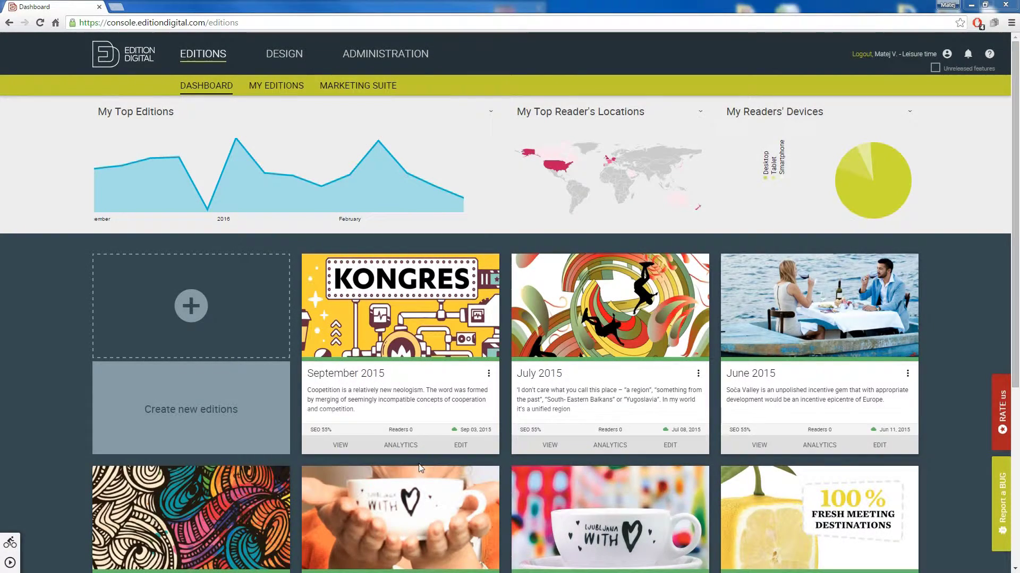
Upload How to use Edition Digital.pdf as edition 'How to use Edition Digital' with the Edition Digital theme
click(220, 346)
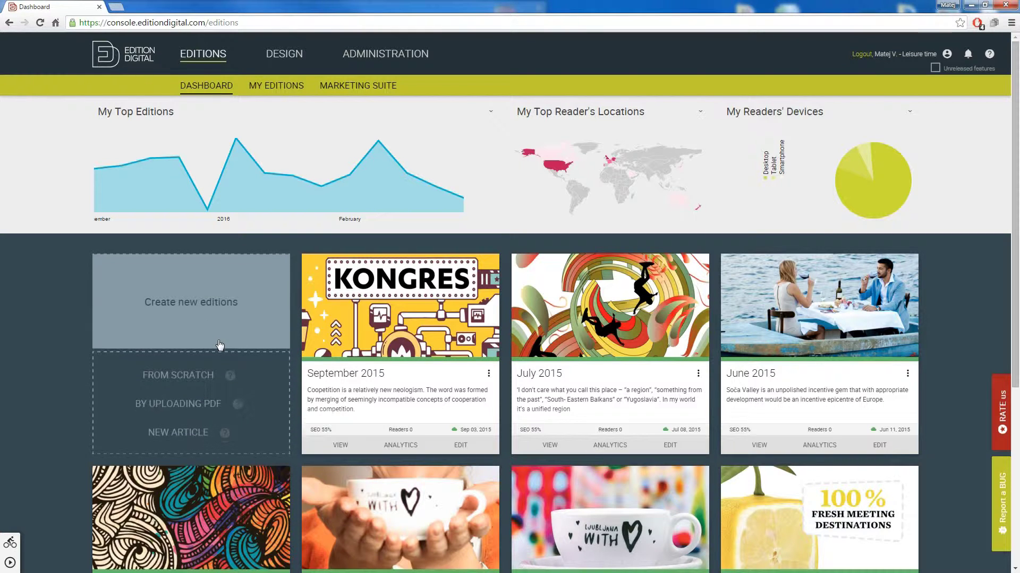
click(201, 403)
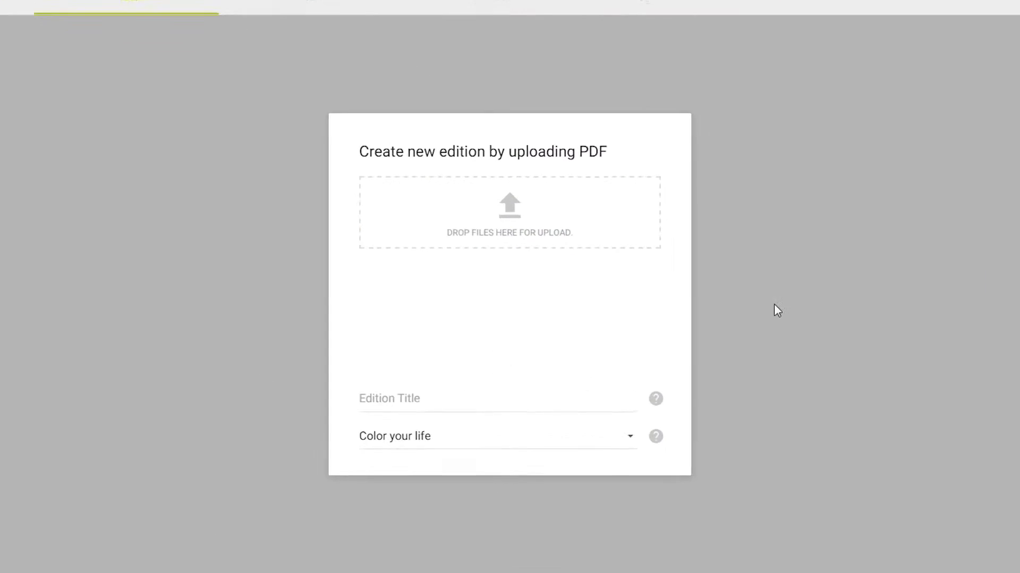
drag(765, 218, 526, 209)
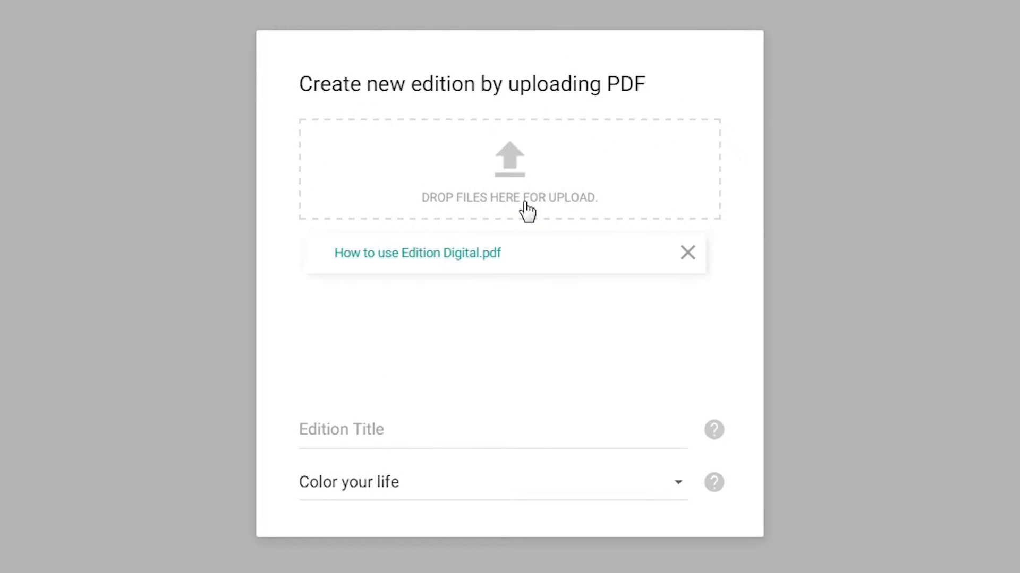
click(666, 429)
text(Ho)
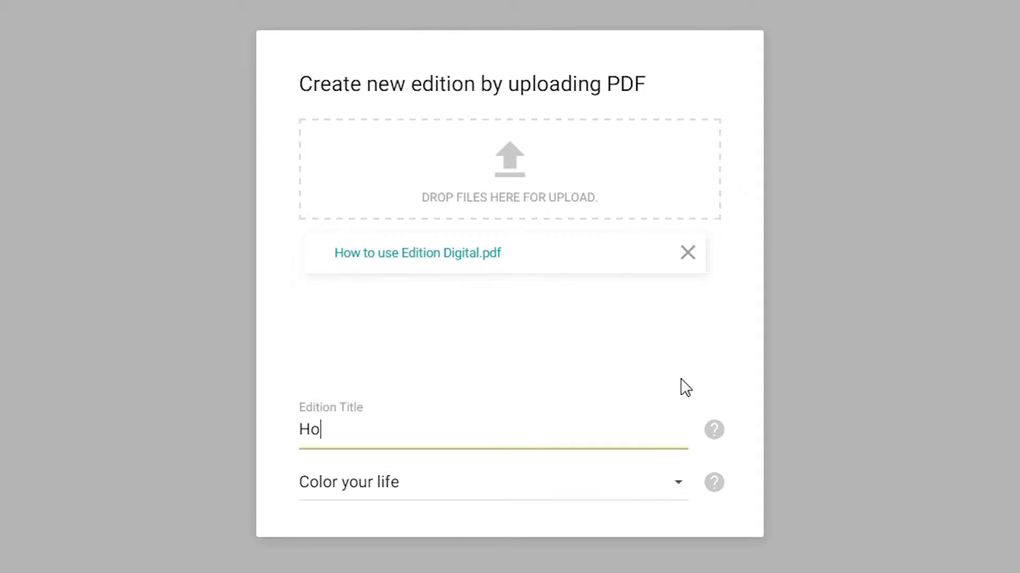
text(w to use Edition Digital)
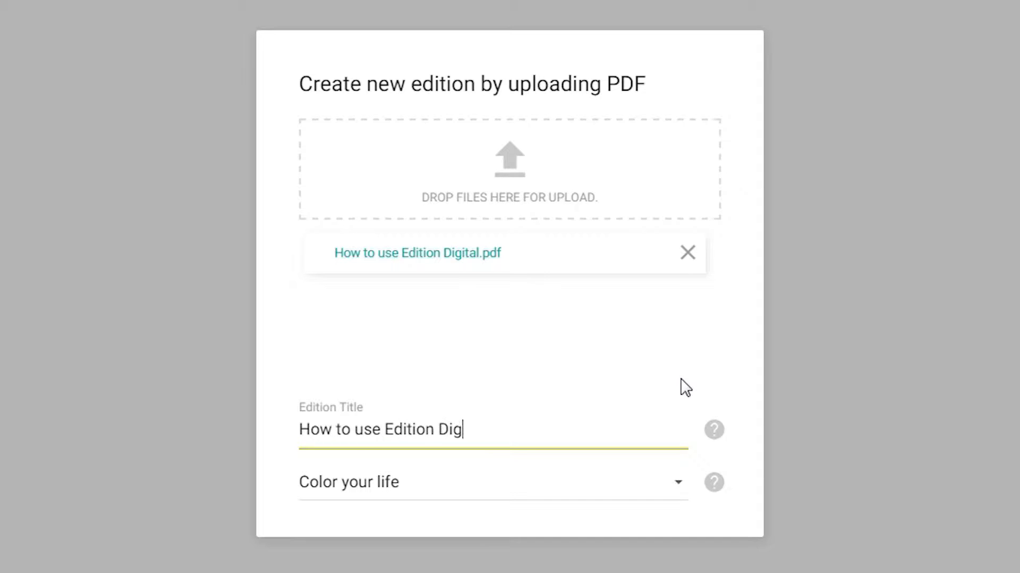
click(678, 484)
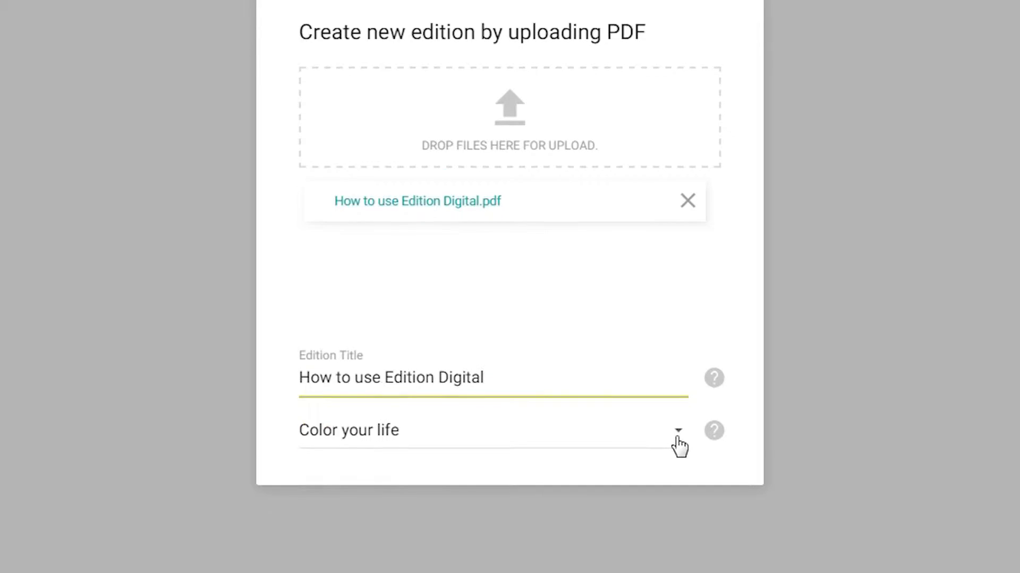
click(636, 487)
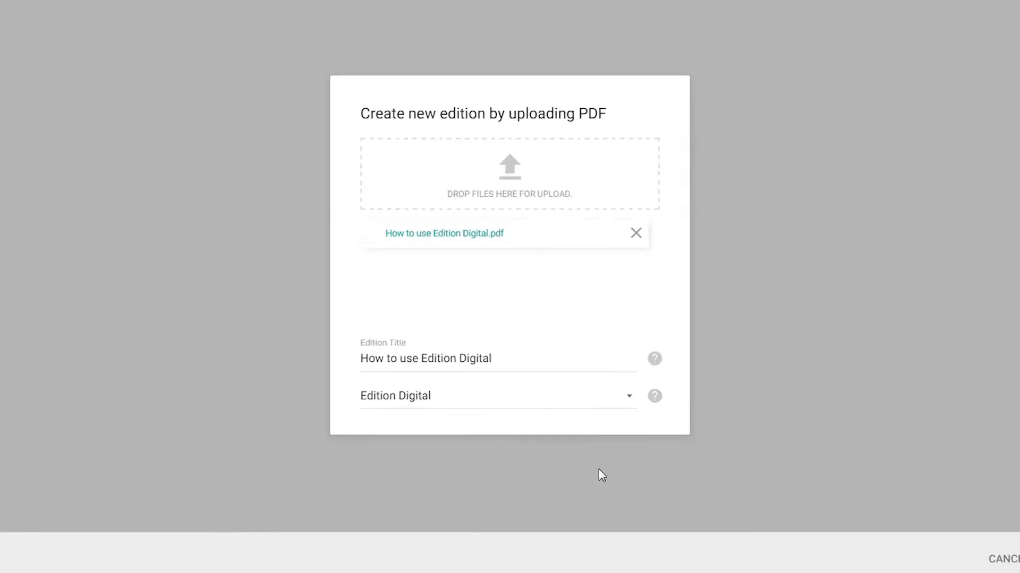
click(958, 524)
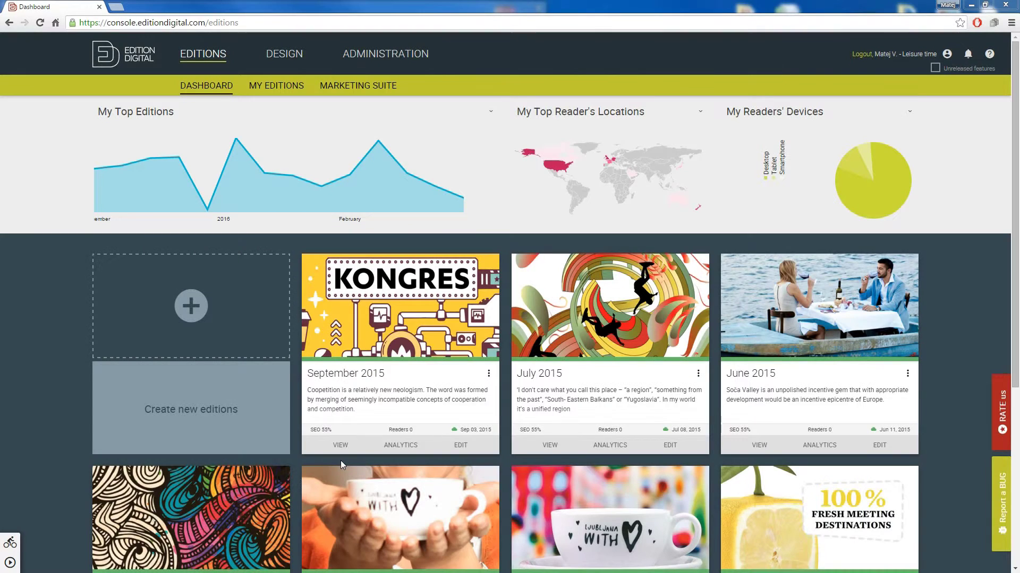
Start a new edition titled 'How to use Edition Digital' using the Edition Digital theme
click(215, 346)
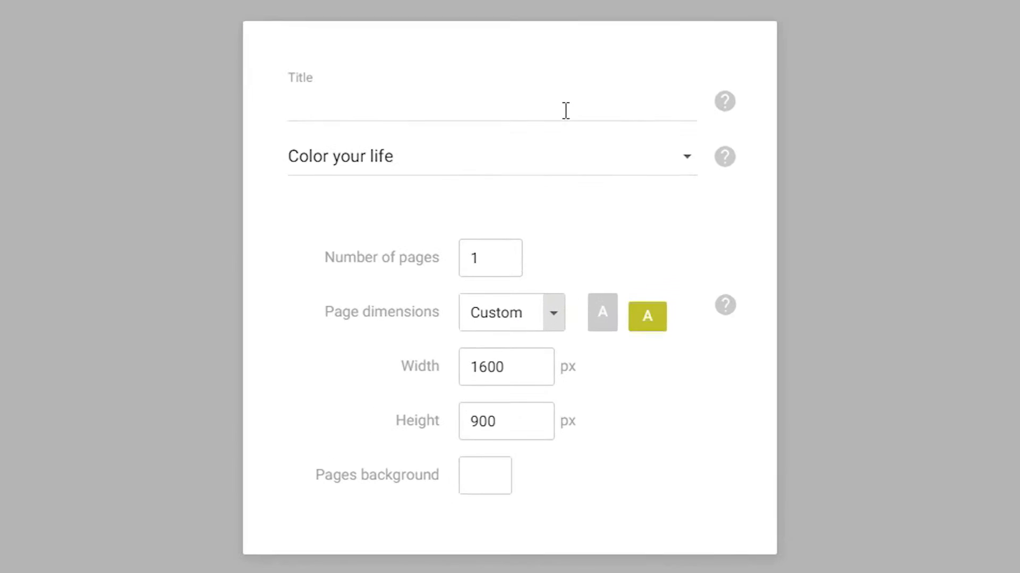
click(537, 213)
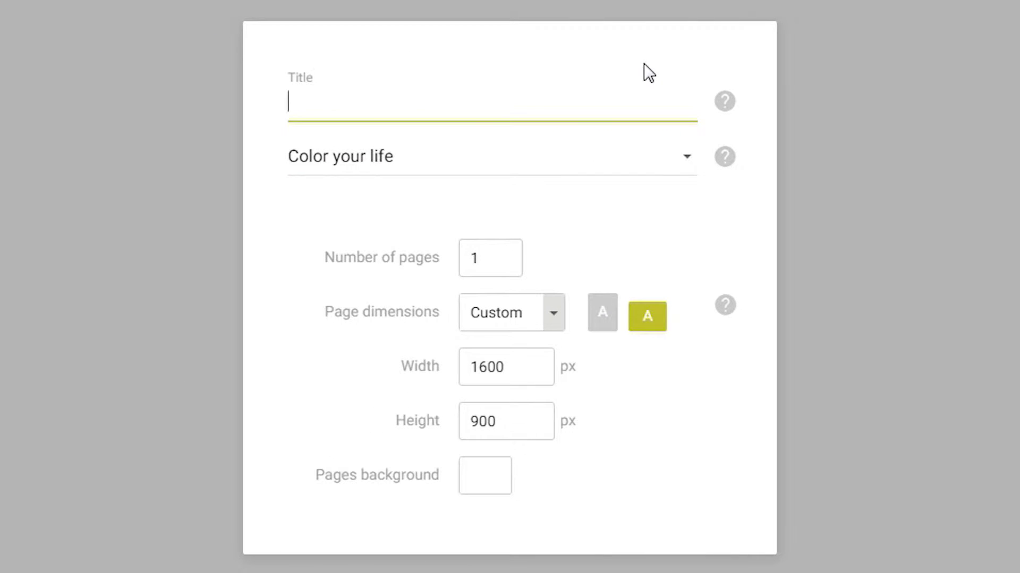
text(How to use Edition Digital)
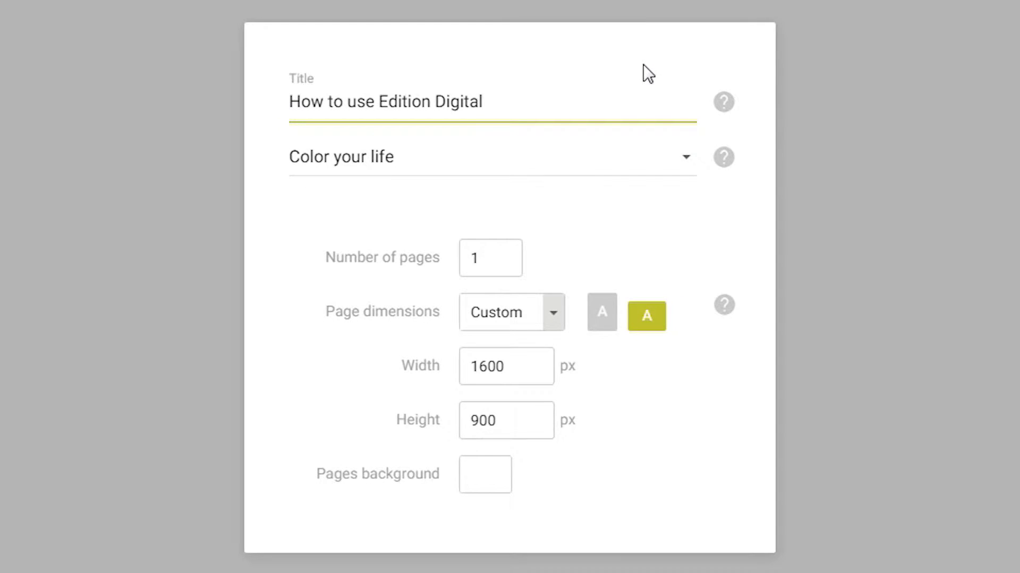
click(681, 158)
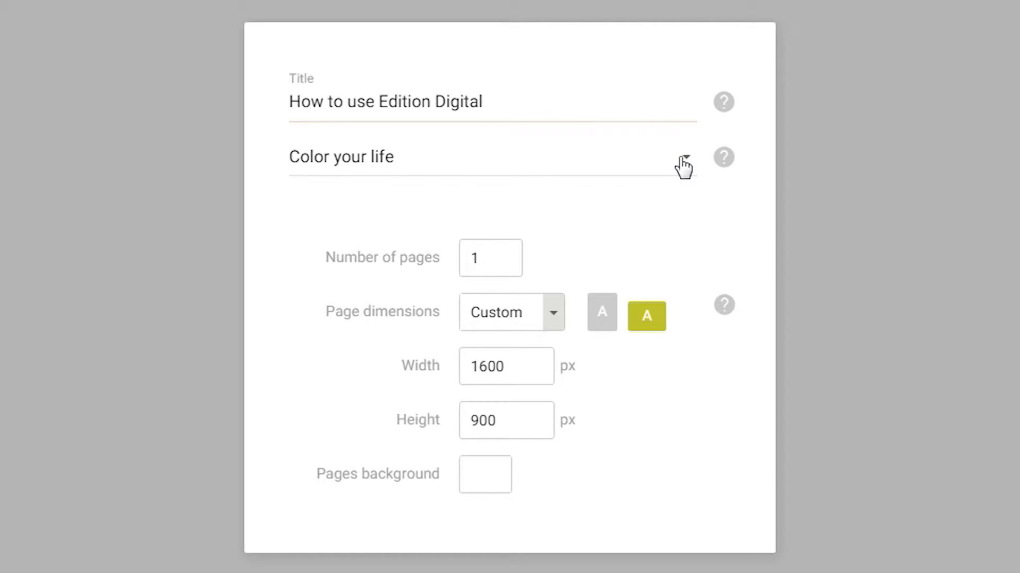
click(640, 261)
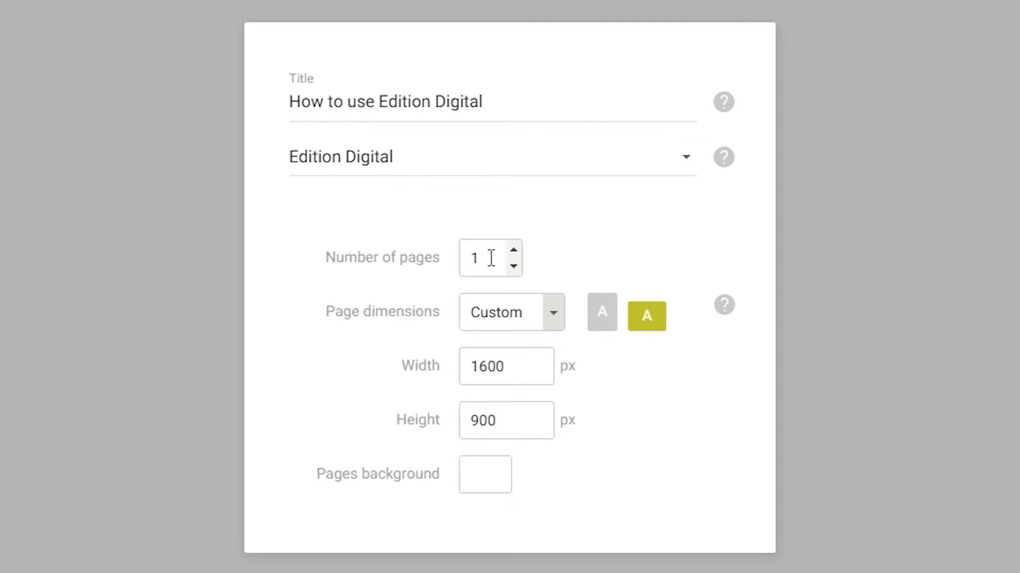
Set the edition to 5 pages of Letter size in landscape, 729 × 612 px
drag(491, 259, 422, 260)
text(5)
scroll(520, 240, down, 2)
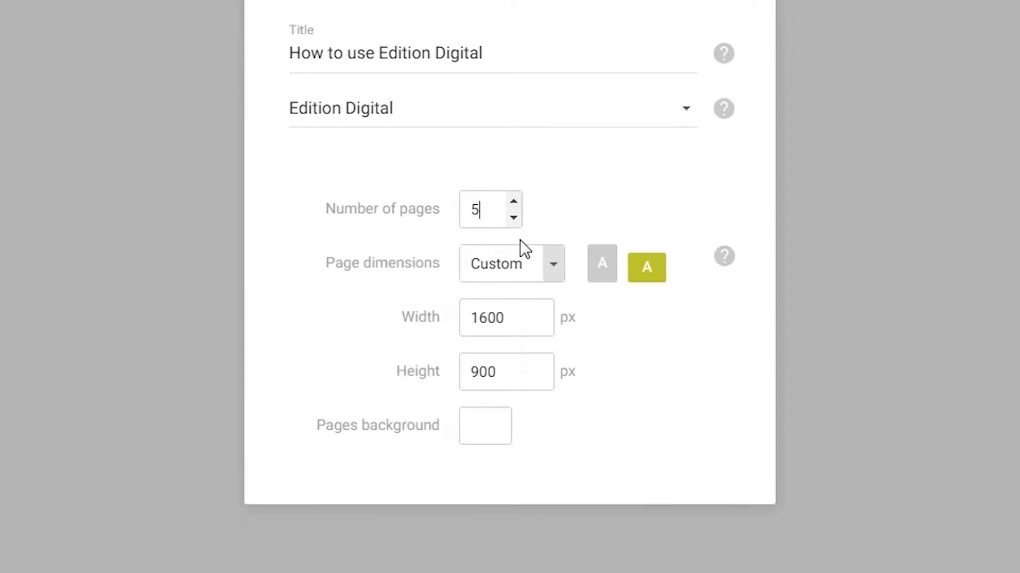
click(552, 252)
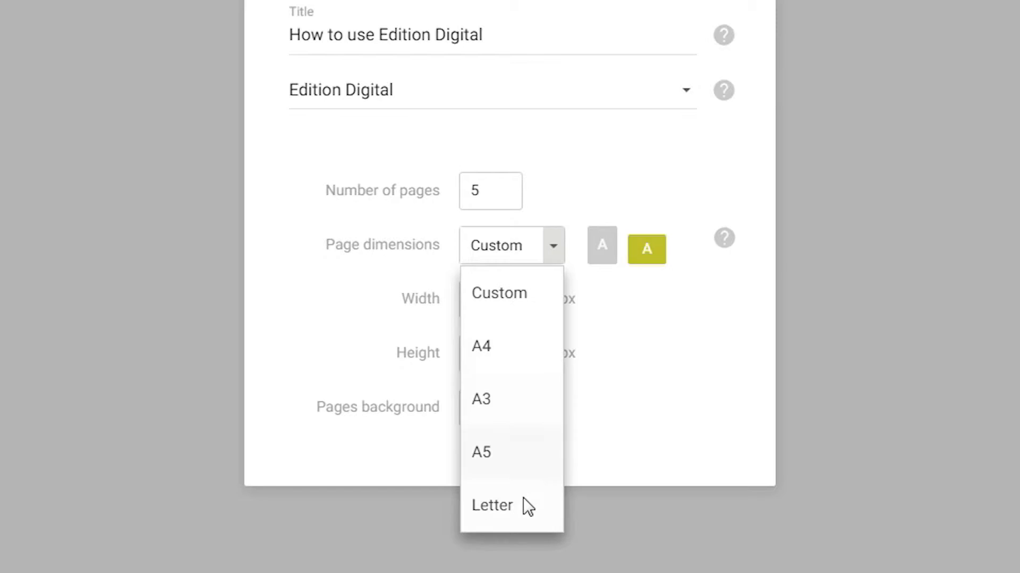
click(521, 506)
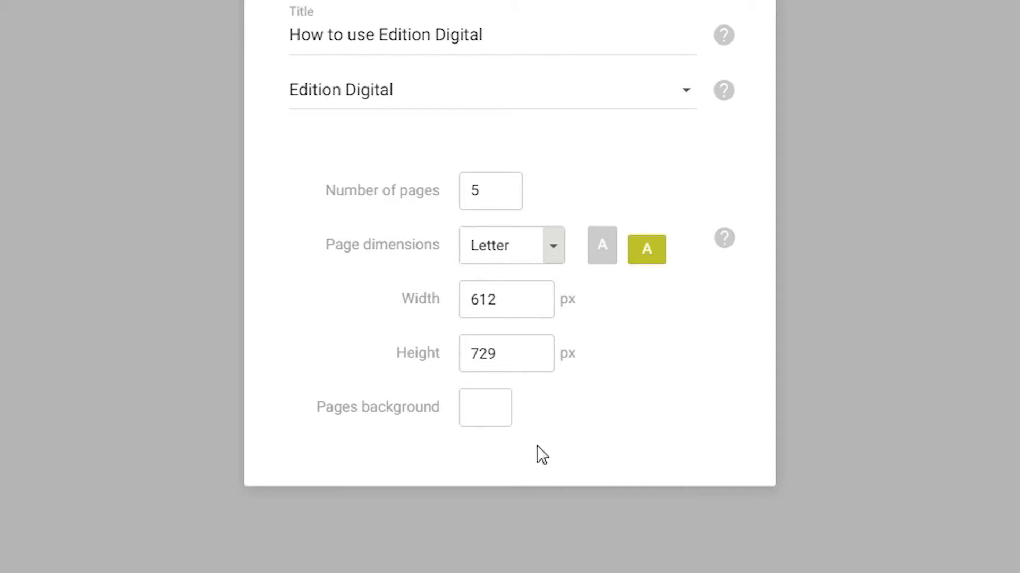
click(603, 254)
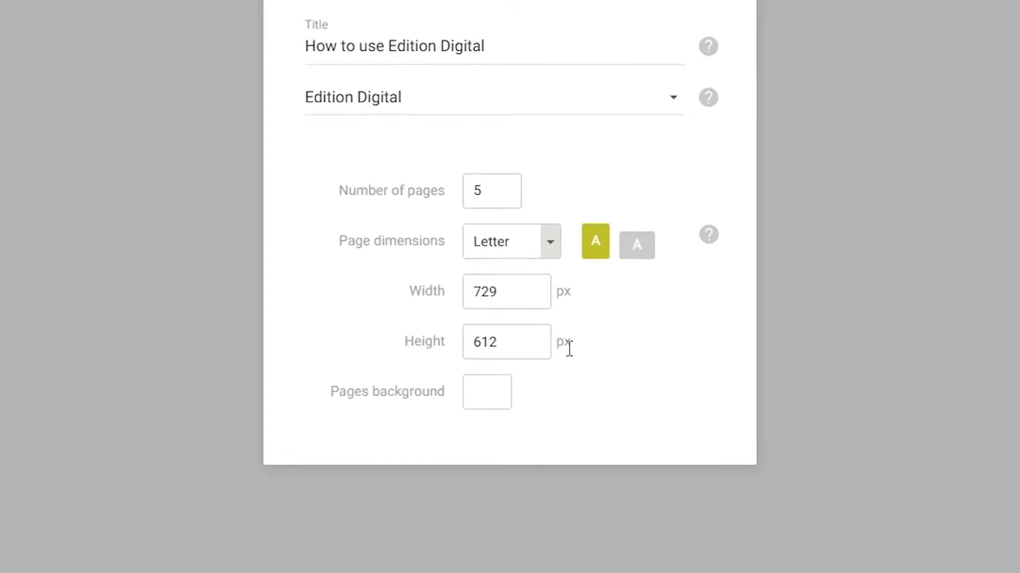
Set the pages background colour to red
click(501, 420)
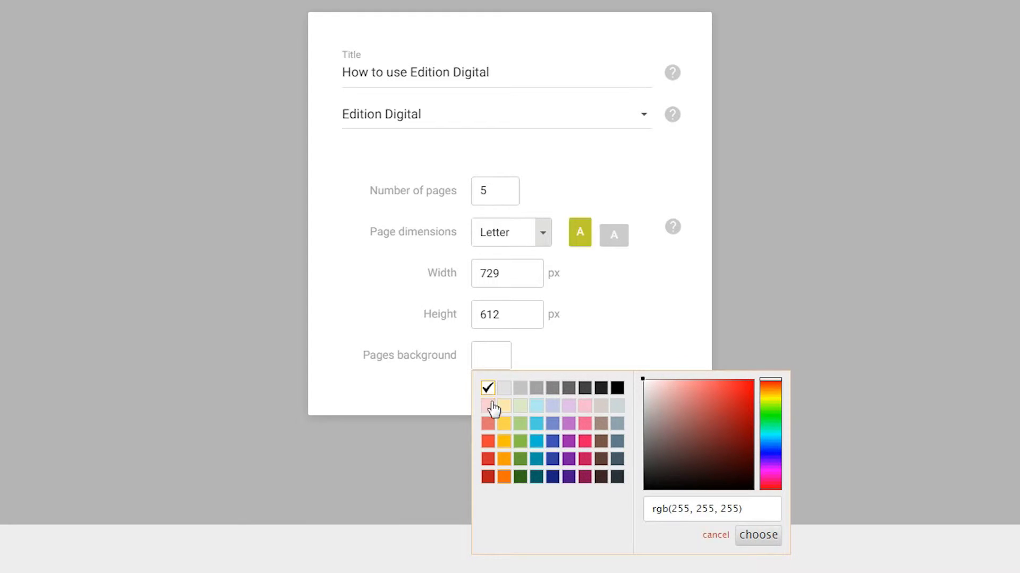
click(488, 442)
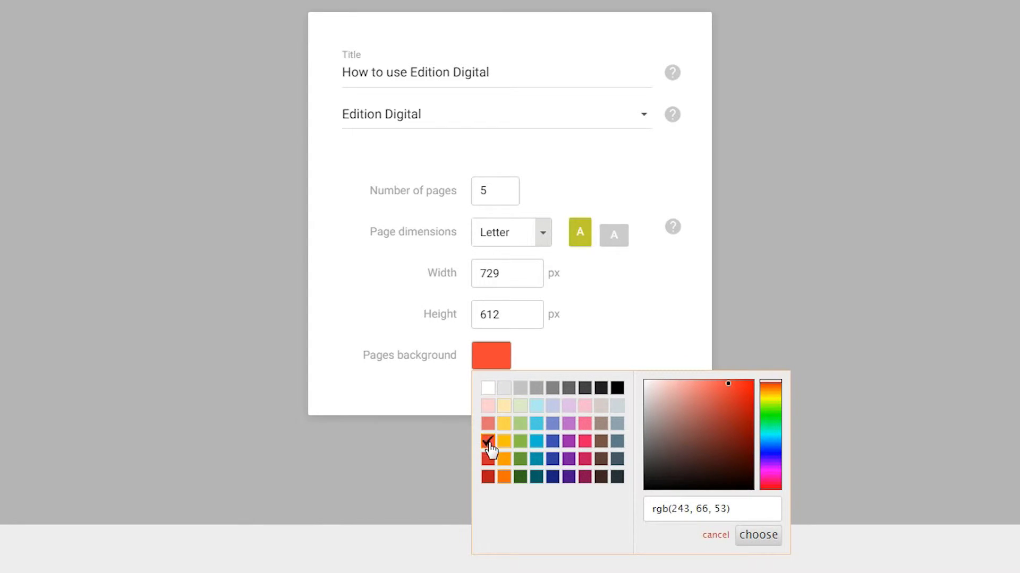
click(758, 536)
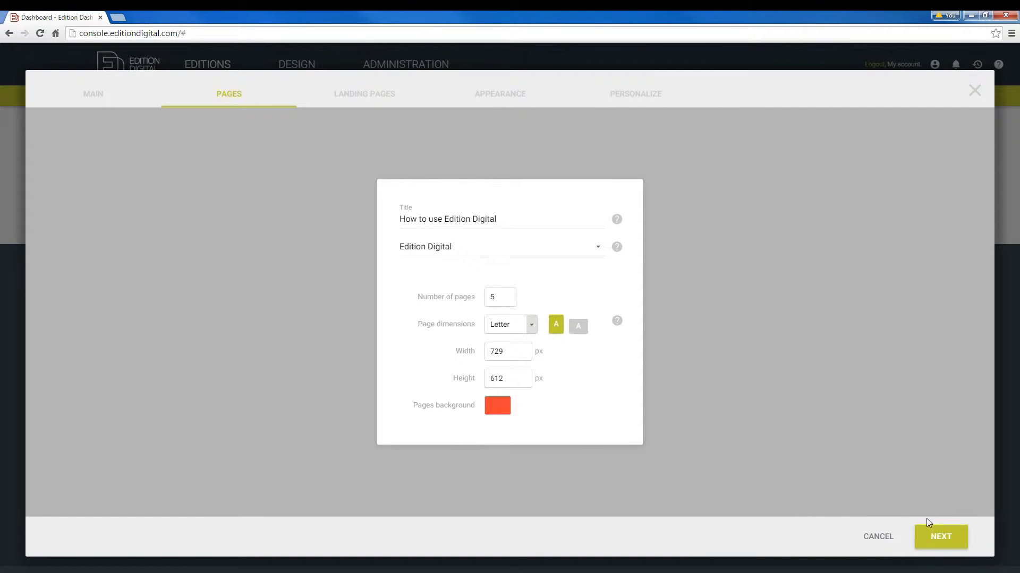
Create the edition and reorder pages, moving Prepare PDF Backgrounds later and pages 4–6 before Design
click(956, 540)
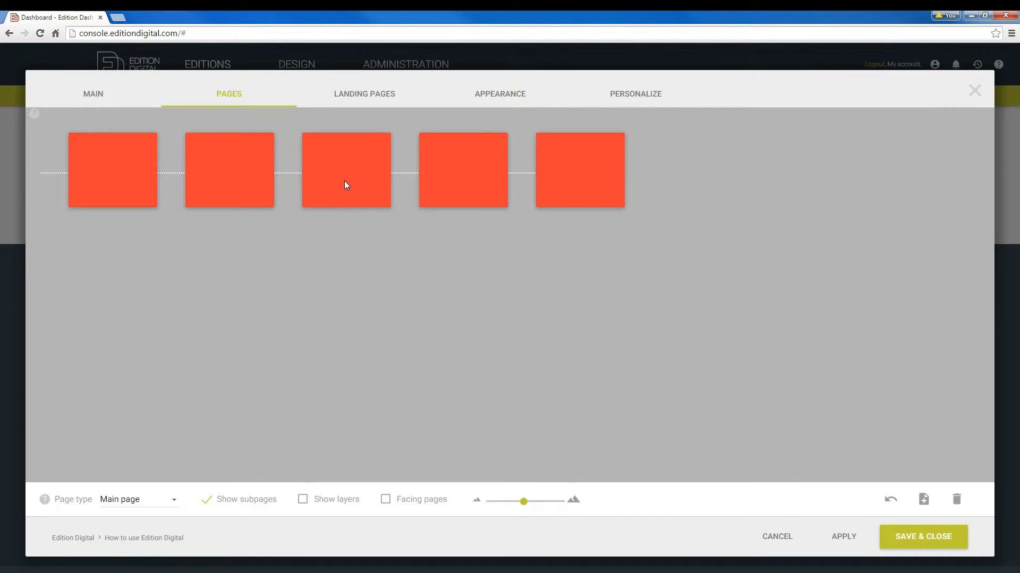
mouse_move(344, 180)
mouse_move(438, 181)
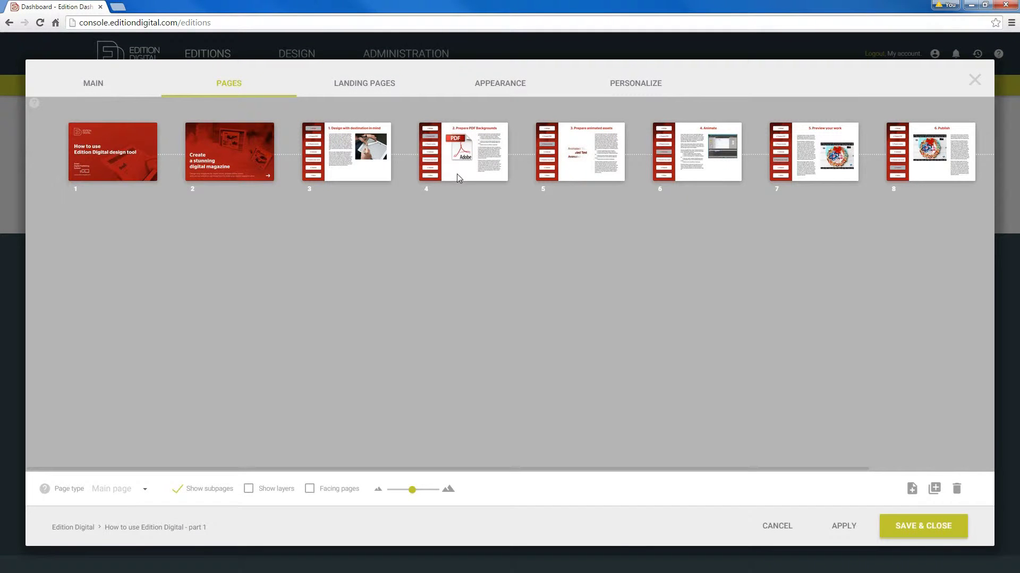
click(457, 173)
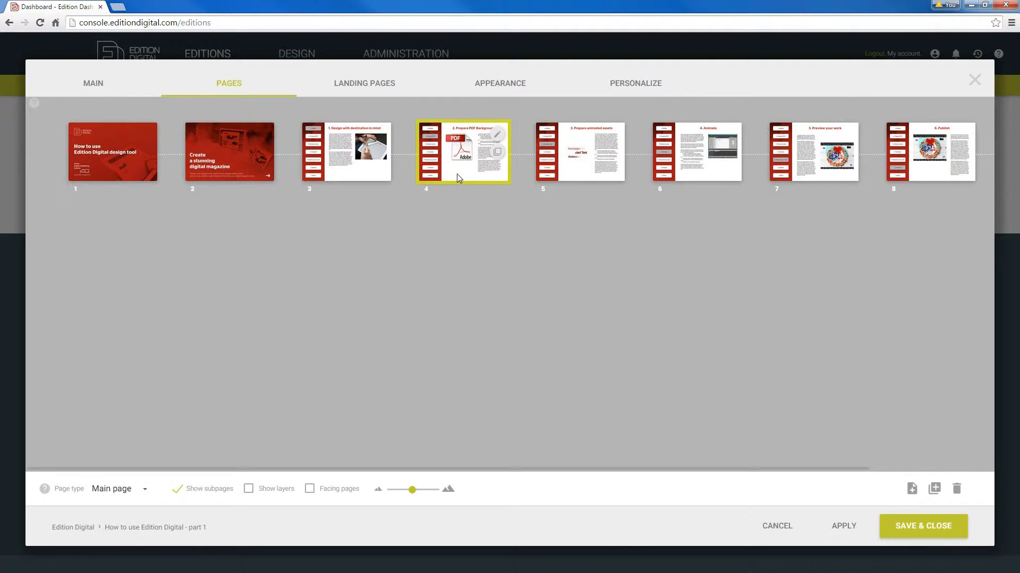
drag(457, 174, 754, 171)
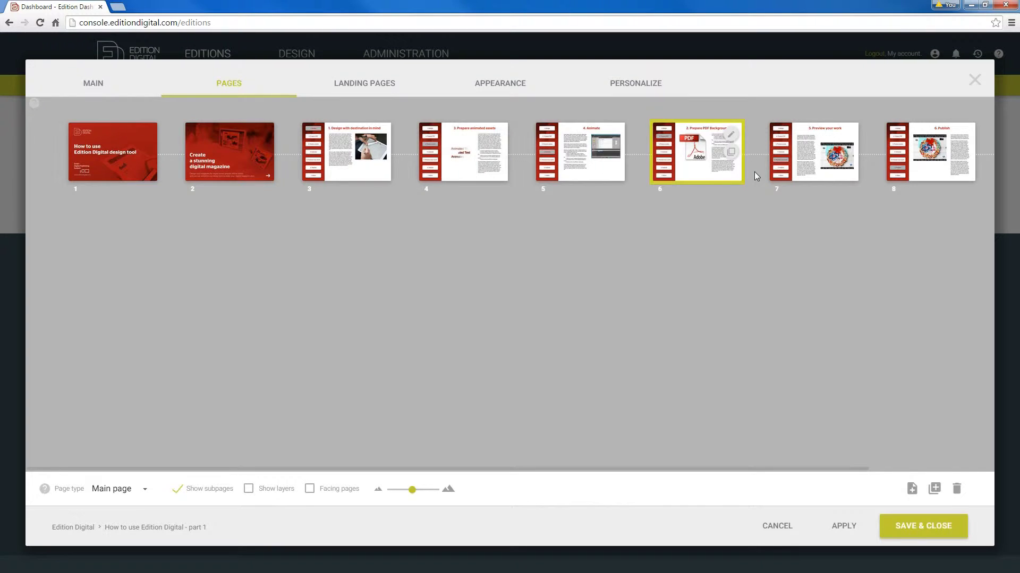
shift+click(428, 130)
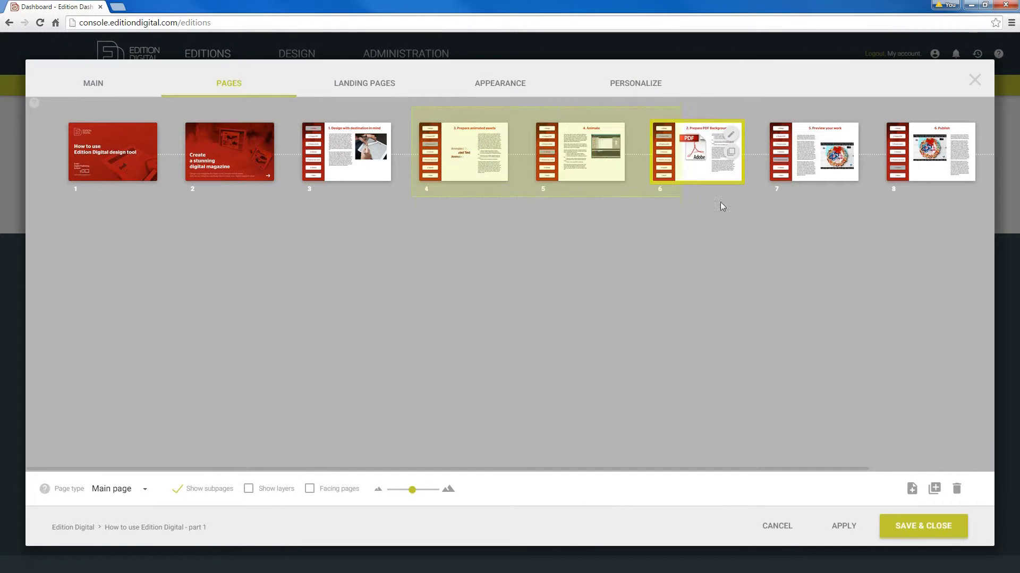
drag(622, 177, 298, 170)
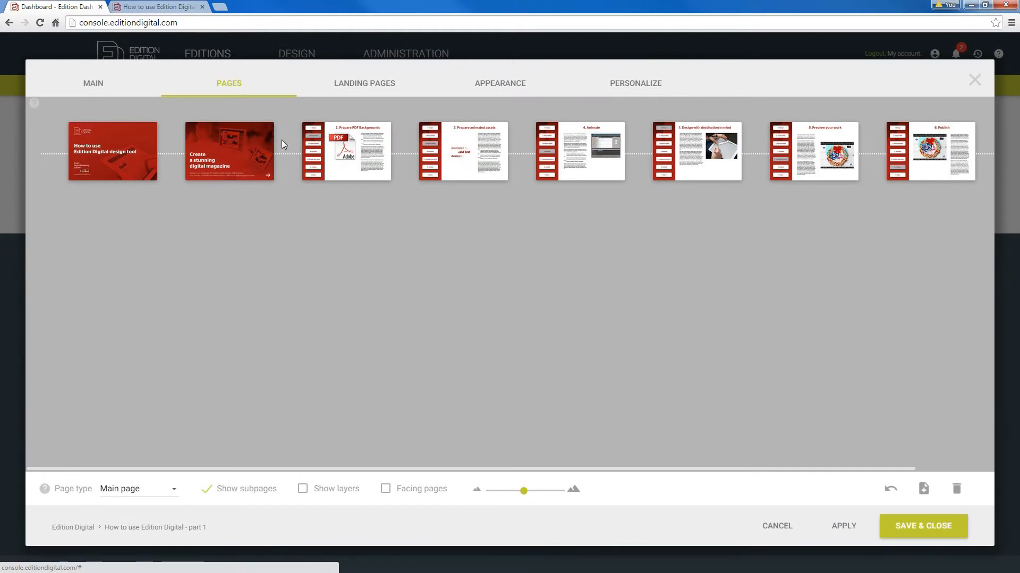
Open the Prepare PDF Backgrounds page in the page editor with the Rectangle tool ready
mouse_move(370, 165)
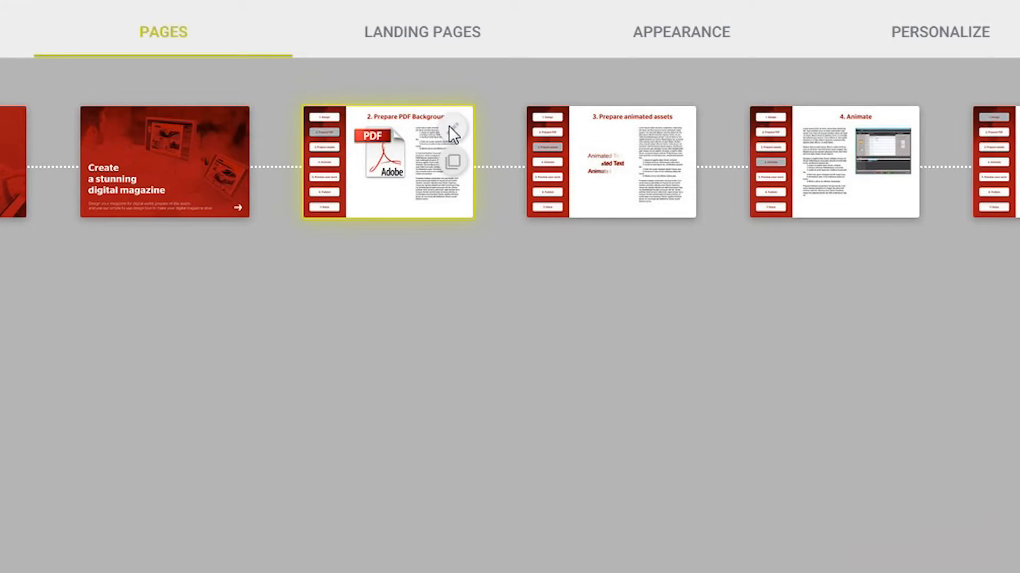
click(451, 130)
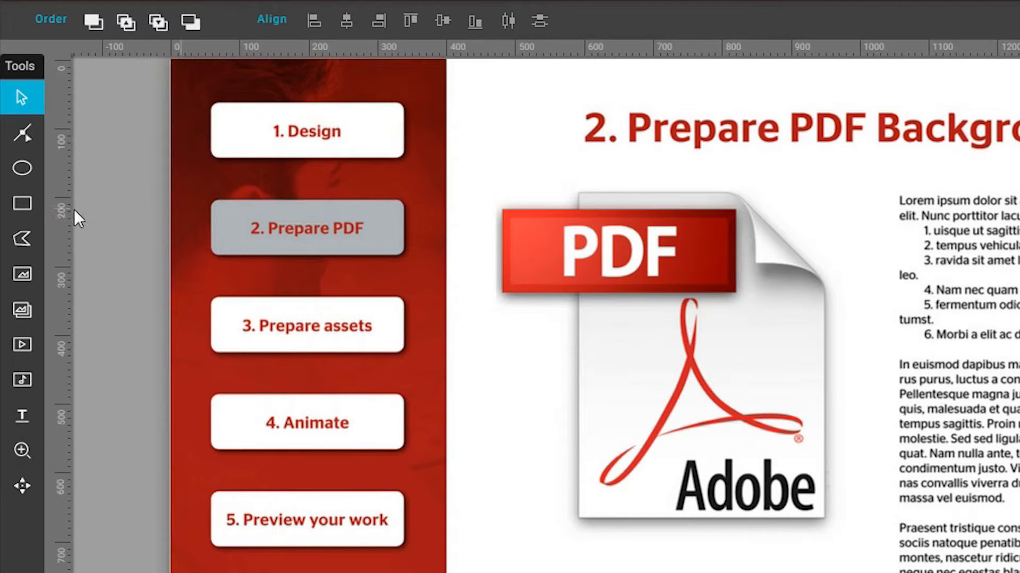
click(11, 156)
Cover the 1. Design button with a rectangle and the 2. Prepare PDF button with an ellipse
drag(196, 94, 419, 165)
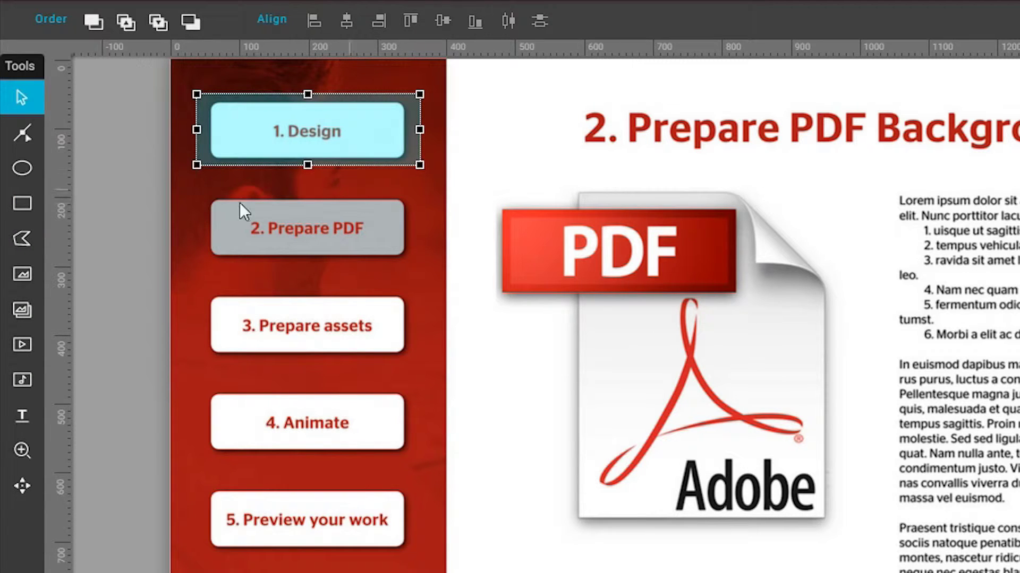
click(29, 173)
drag(200, 194, 419, 264)
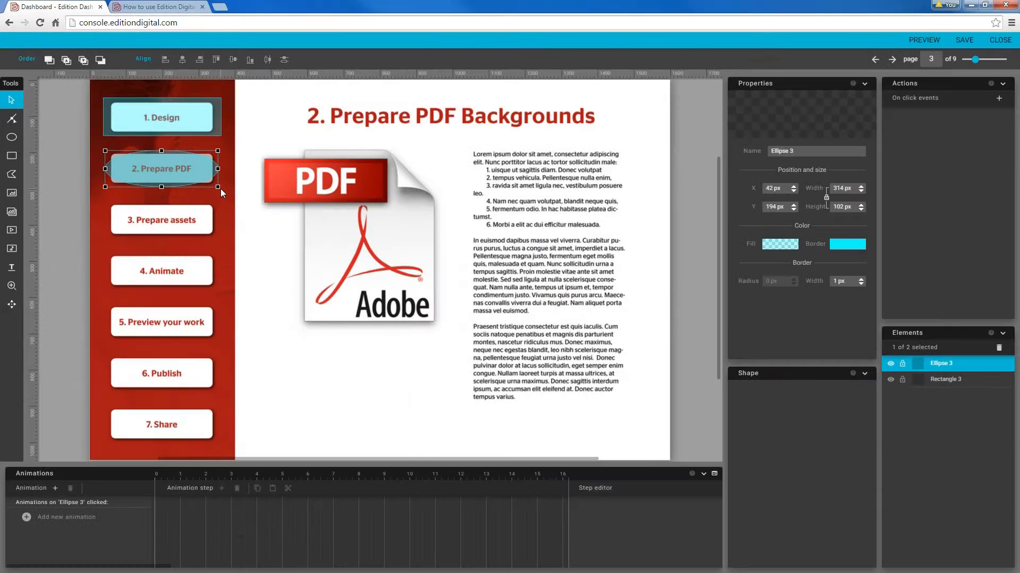
Draw a square and a circle side by side below the PDF image
click(12, 157)
drag(251, 340, 336, 426)
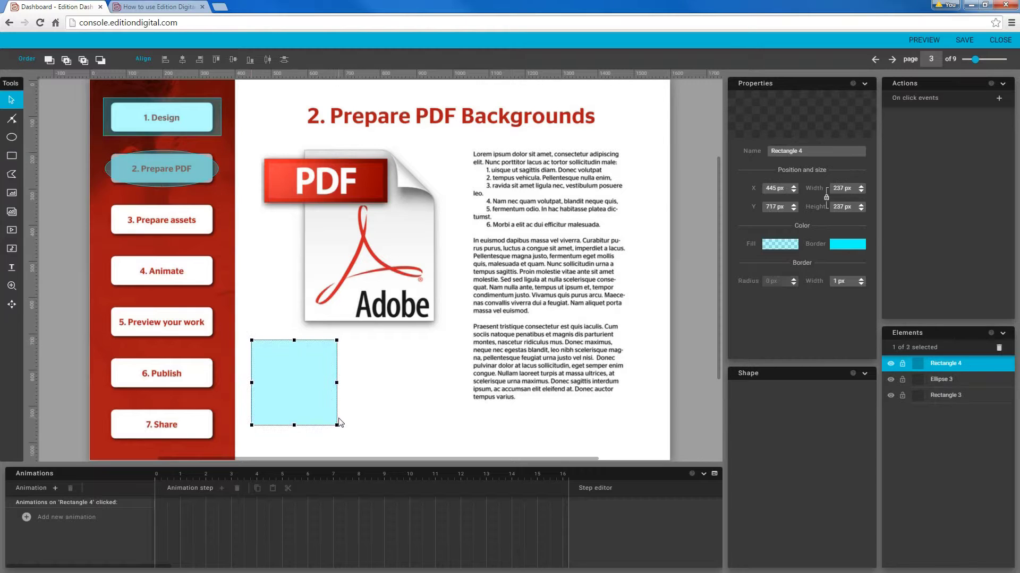
click(12, 139)
drag(361, 343, 437, 420)
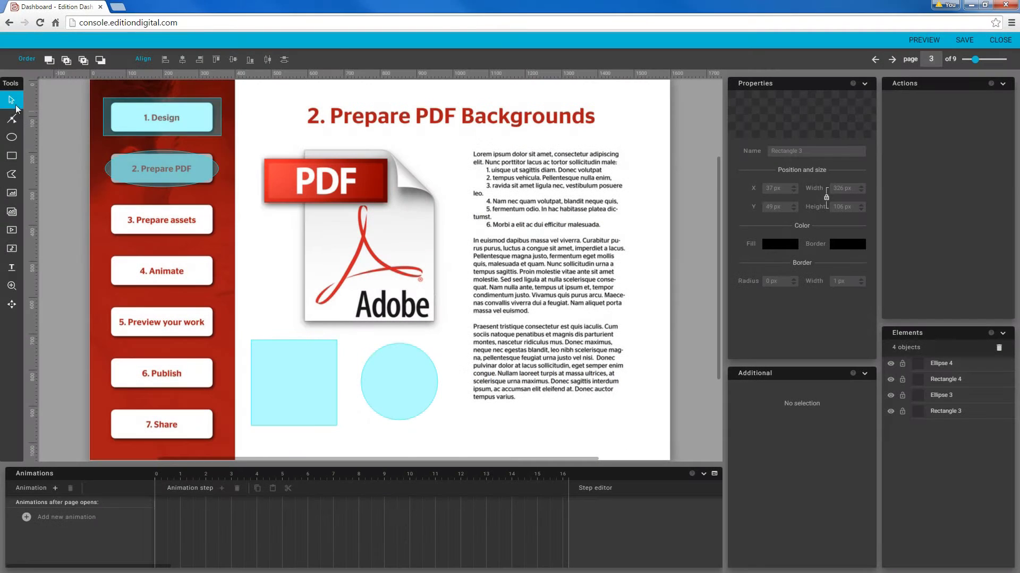
Give the shape over 1. Design an on-click Go To Page action targeting the Next page
click(205, 122)
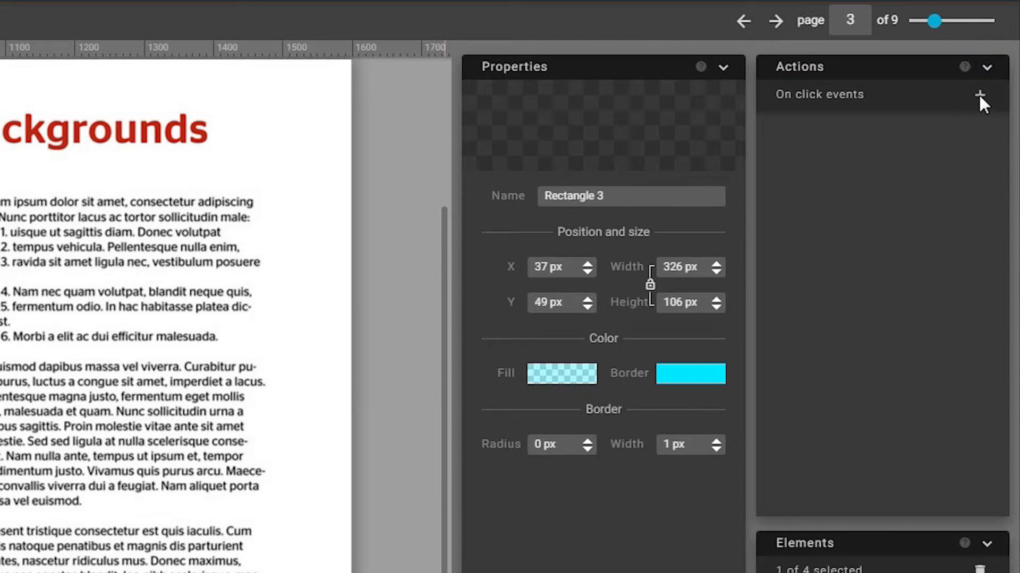
click(979, 94)
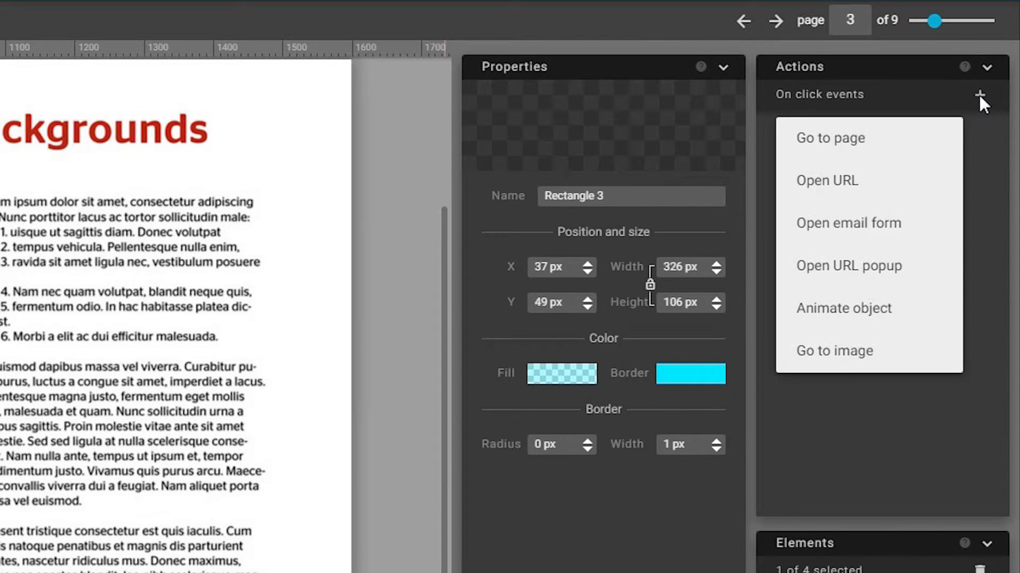
click(923, 153)
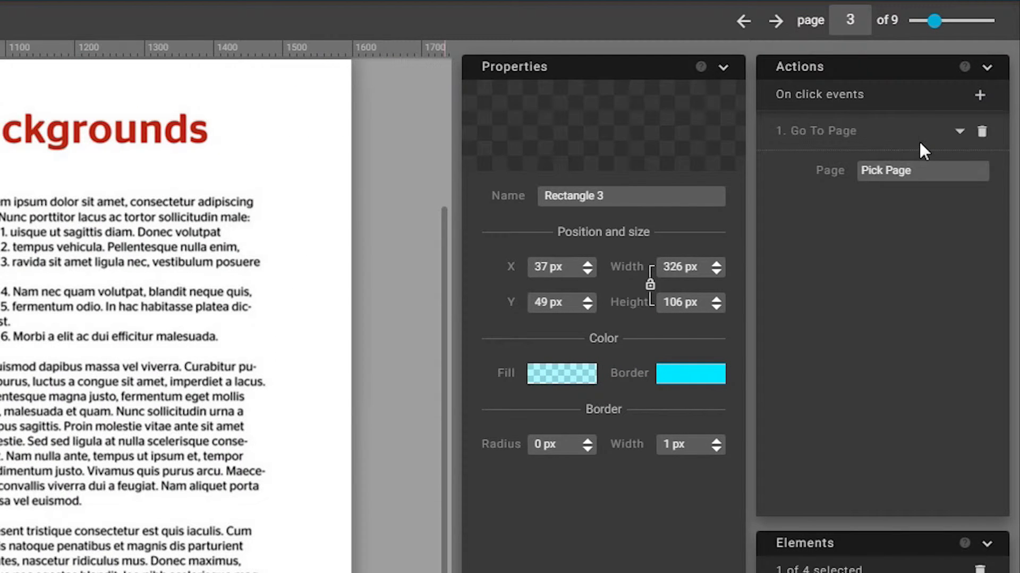
click(961, 180)
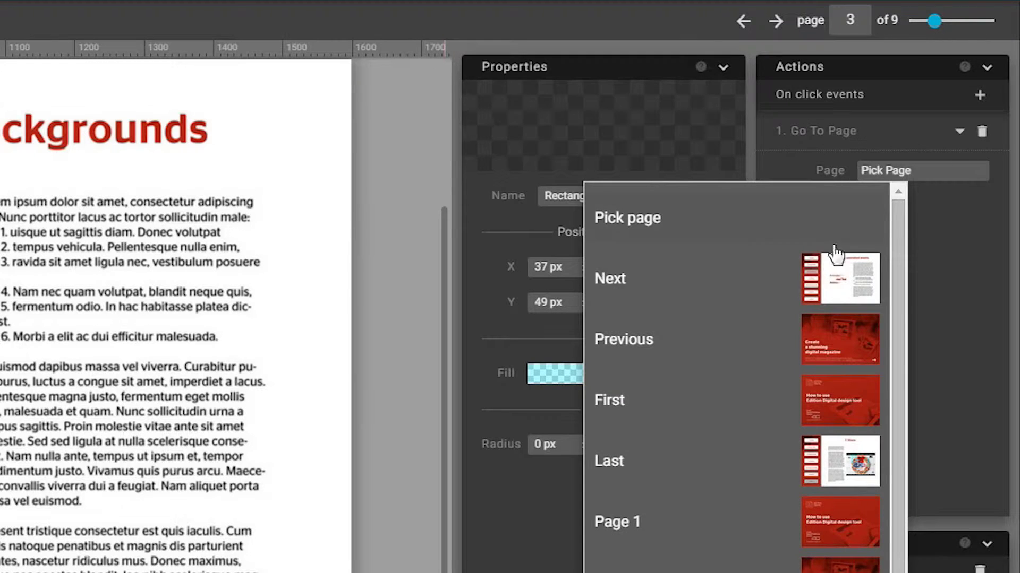
click(850, 292)
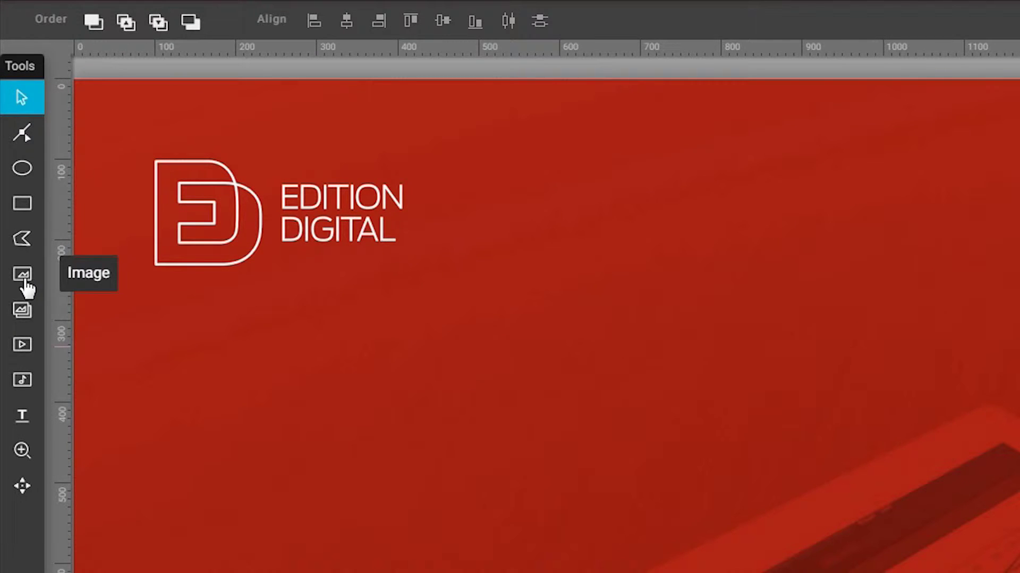
Mark out an image area on the red cover and upload the 'Welcome to' image into it
click(25, 281)
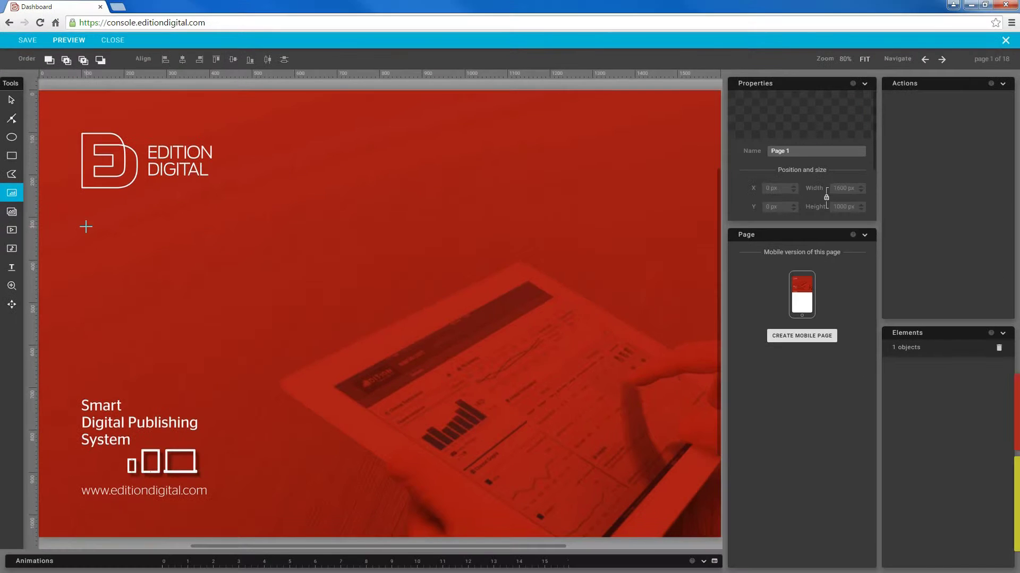
drag(161, 336, 305, 456)
drag(161, 288, 394, 302)
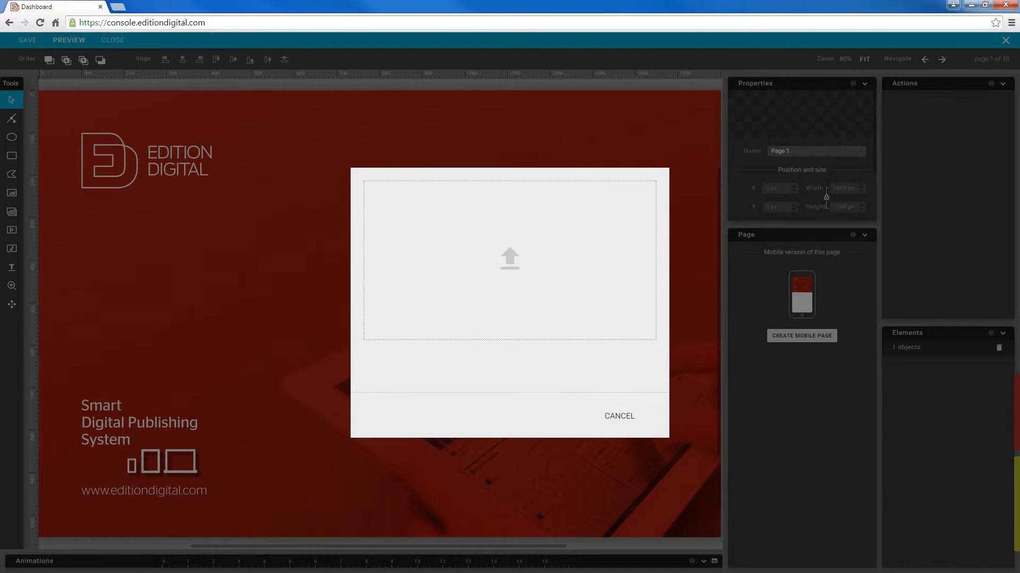
drag(1009, 456, 506, 293)
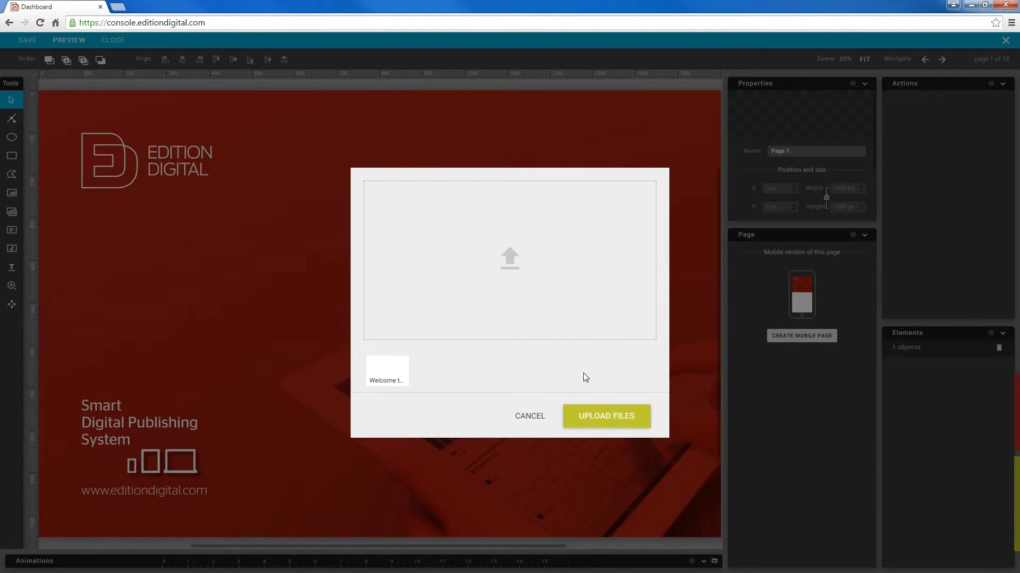
click(621, 418)
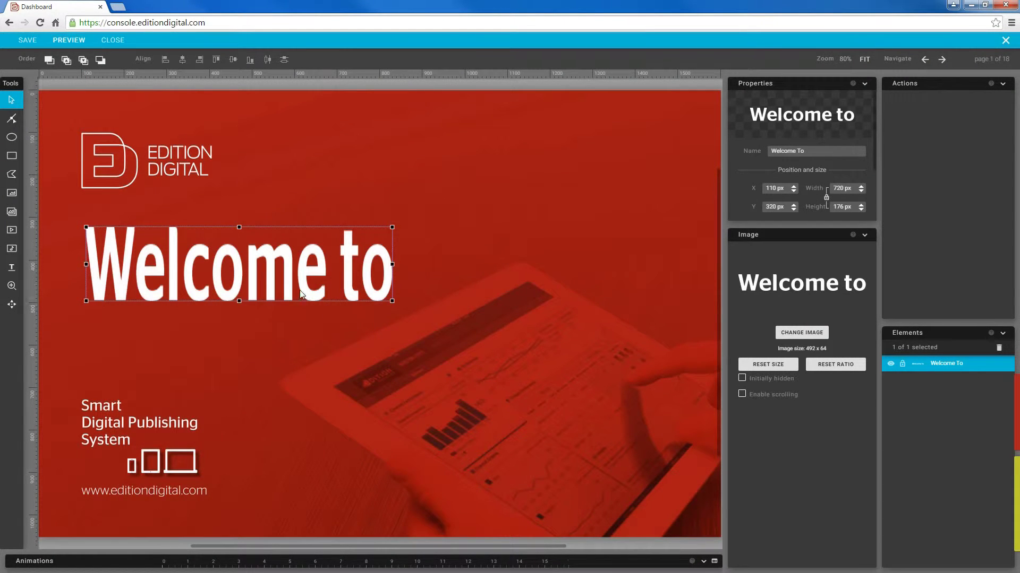
Reposition the Welcome to image and shrink it from its top and right edges
drag(301, 294, 284, 325)
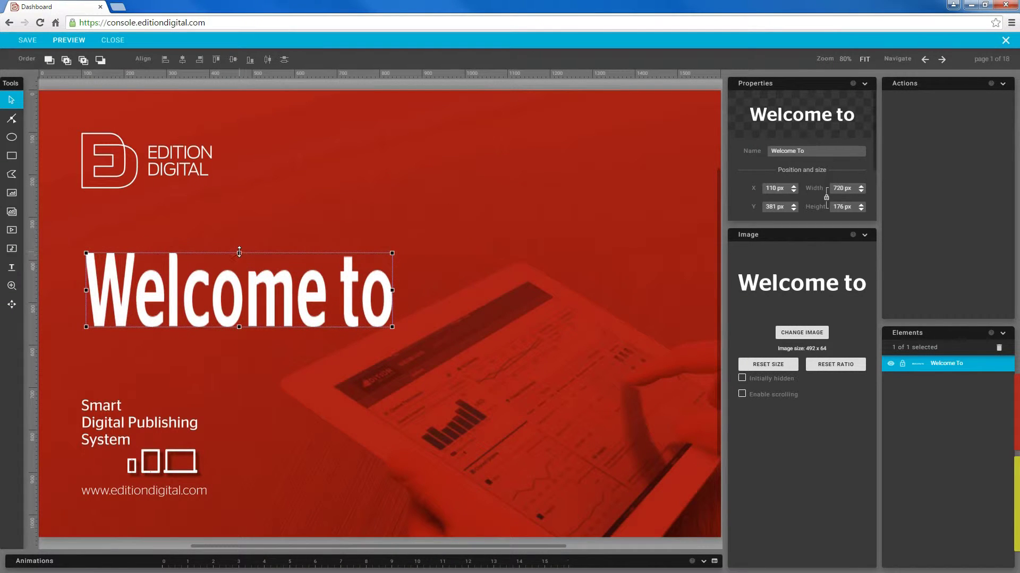
drag(239, 252, 238, 275)
drag(392, 301, 340, 302)
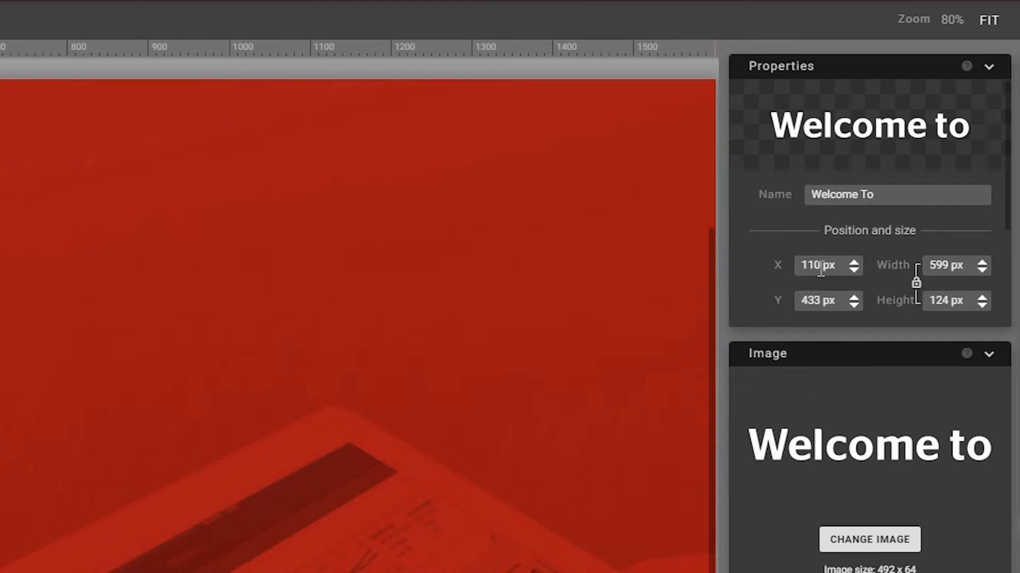
Adjust the image's X and Y position in Properties, then reset it to its native 492 × 64 px
click(820, 269)
double_click(825, 266)
text(10)
click(853, 298)
click(853, 299)
click(853, 299)
click(853, 306)
drag(986, 273, 982, 307)
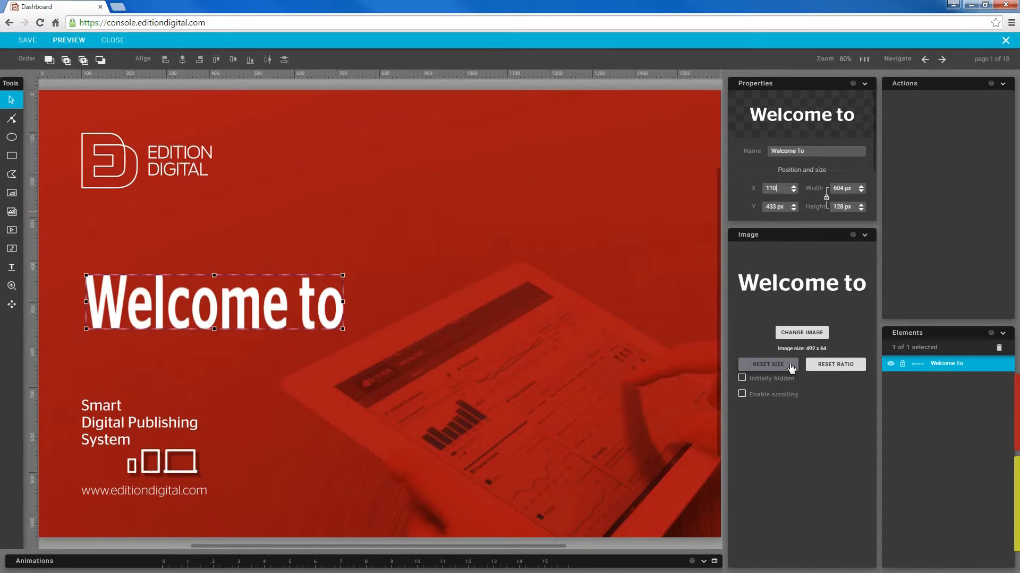
click(790, 367)
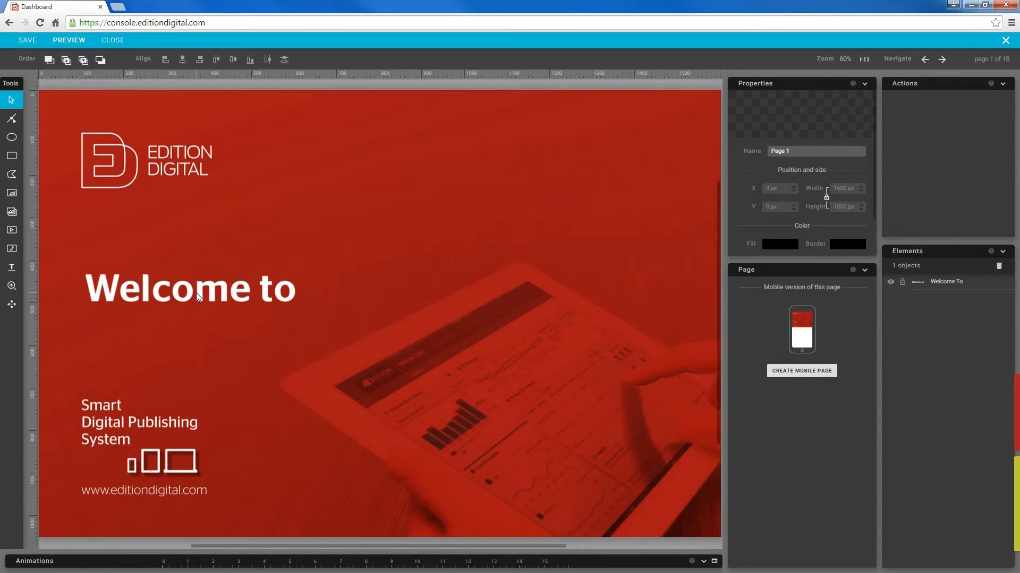
Select the Welcome to image's first animation step in the Animations timeline
click(198, 297)
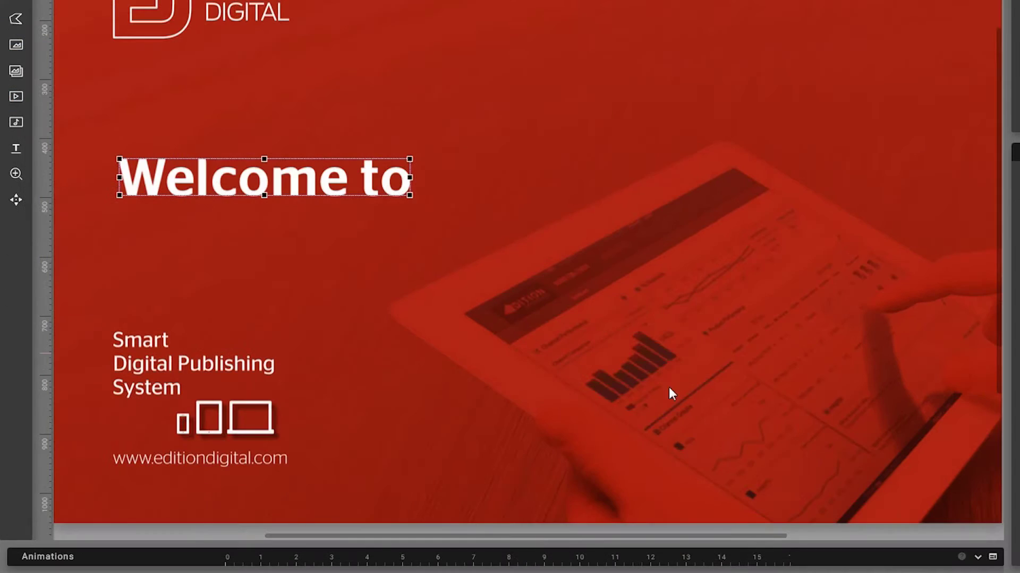
click(978, 559)
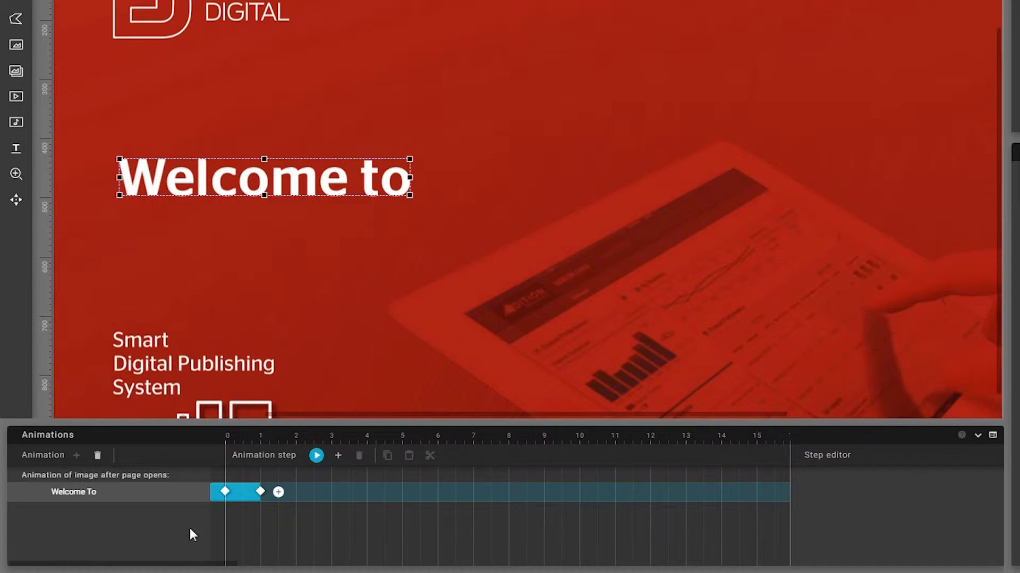
click(216, 498)
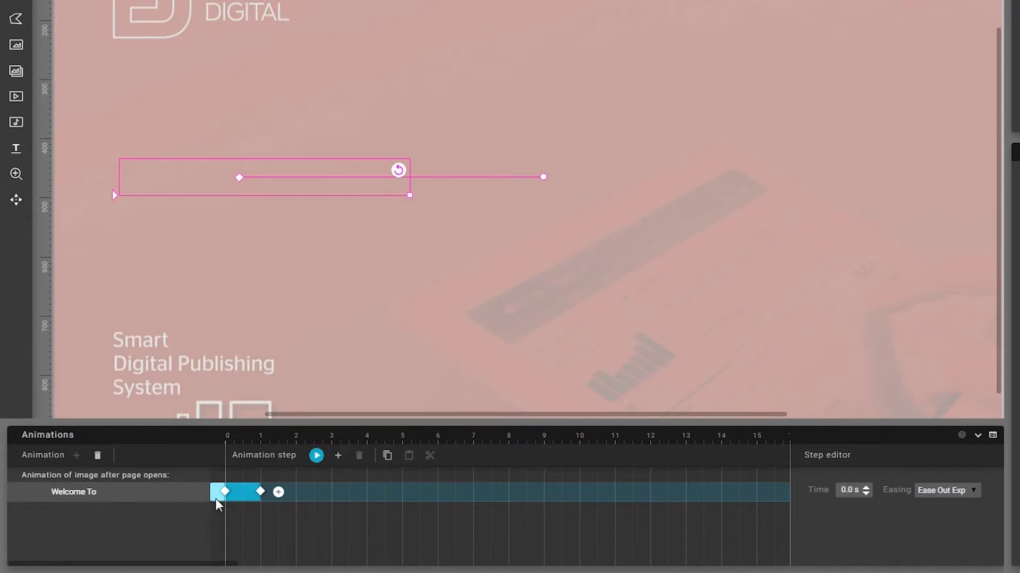
click(245, 496)
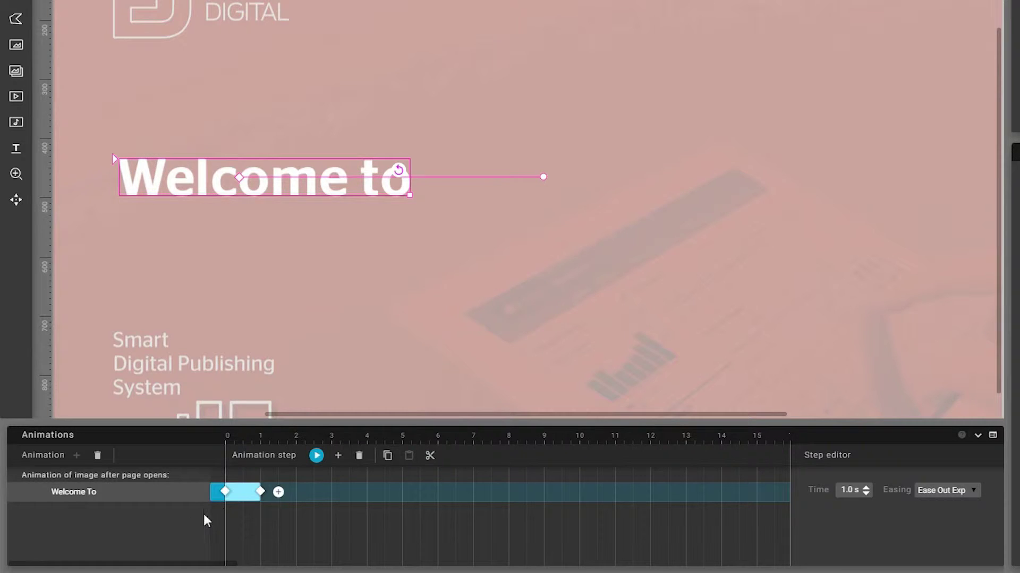
click(179, 529)
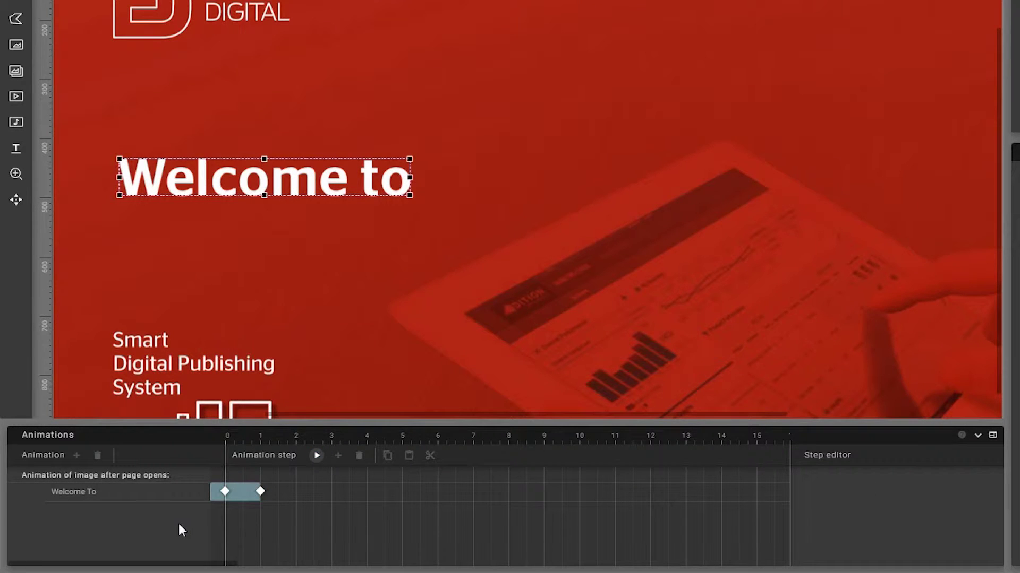
click(243, 494)
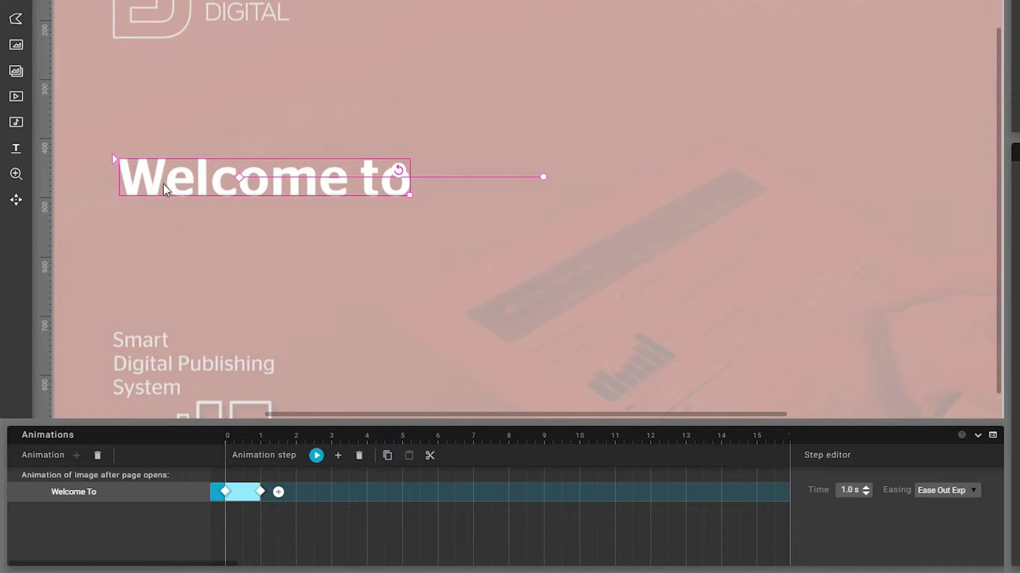
Make the step carry the text rightward, tilted about 35° upward, over 3.0 s
drag(161, 178, 527, 180)
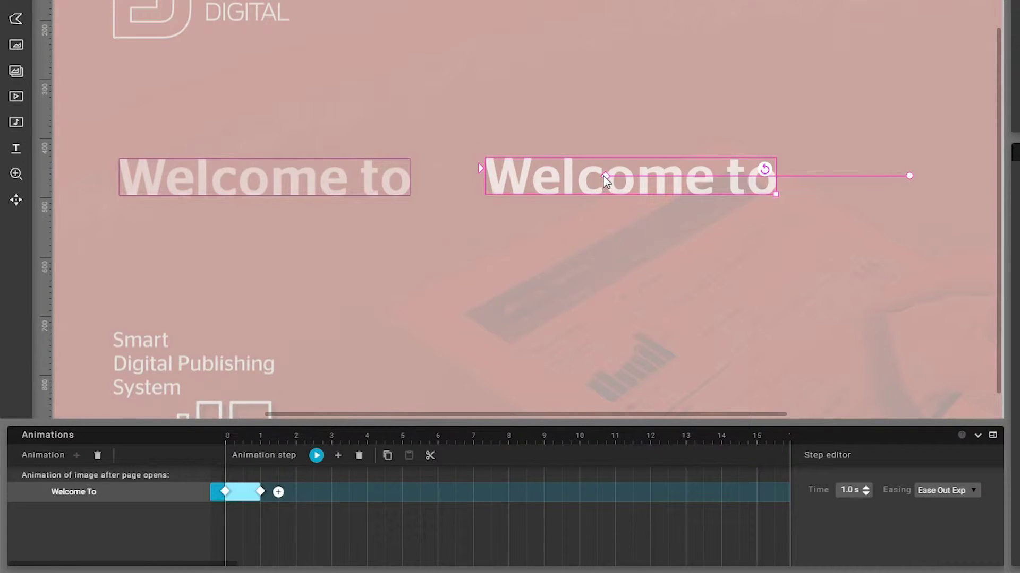
drag(603, 176, 529, 174)
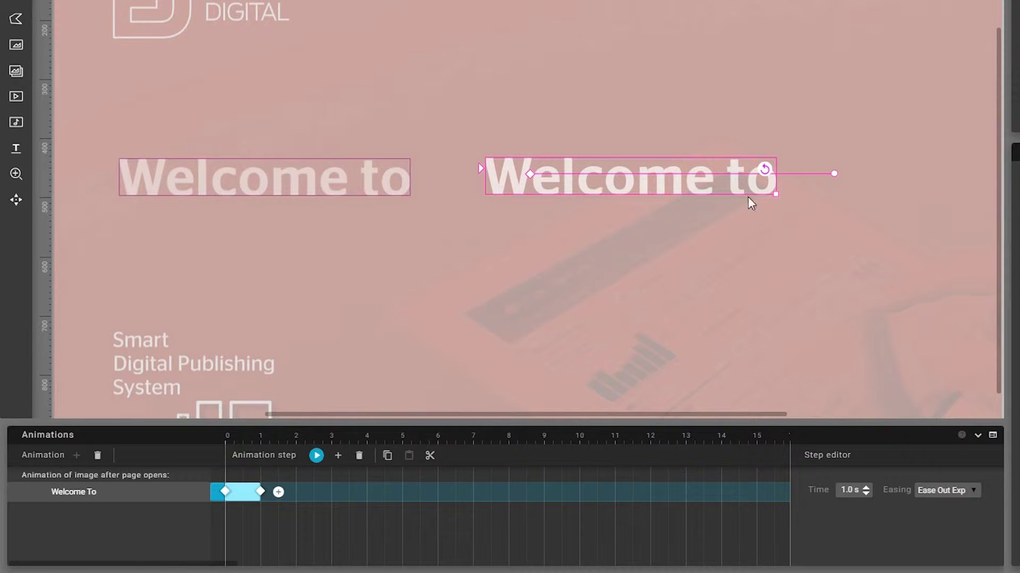
mouse_move(776, 194)
mouse_down()
mouse_move(792, 206)
mouse_move(784, 200)
mouse_up()
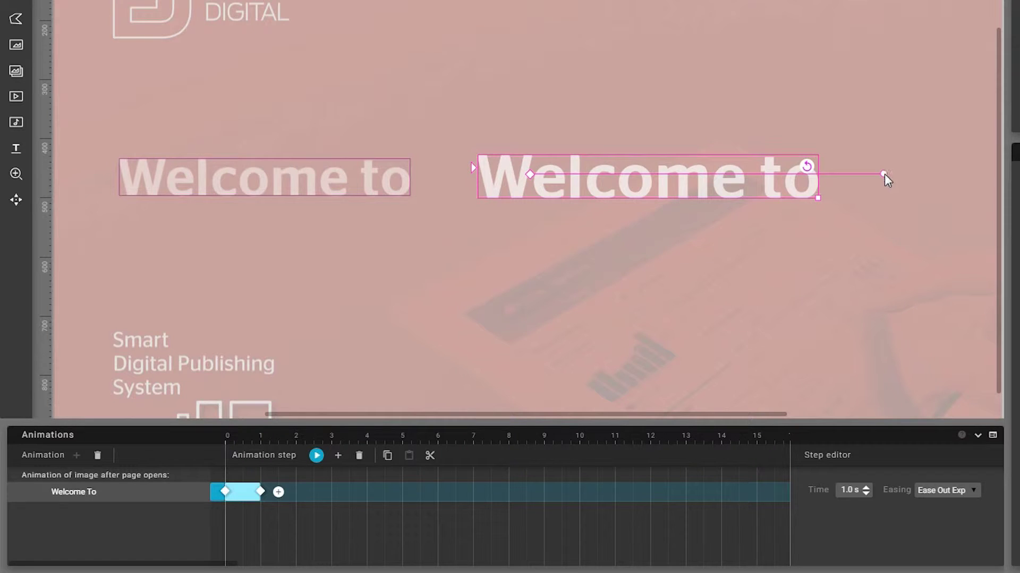
drag(885, 175, 883, 152)
drag(878, 113, 799, 0)
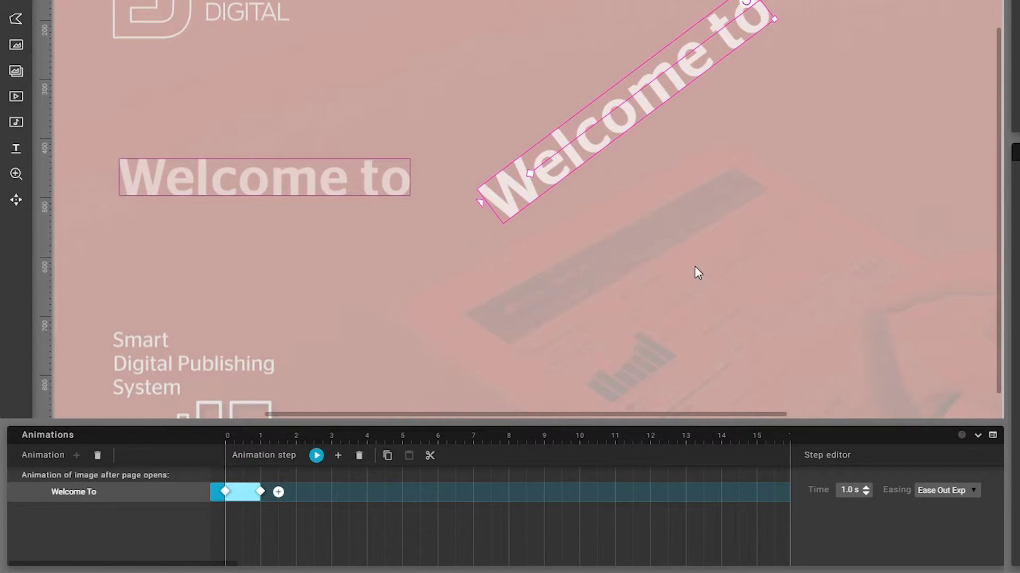
drag(260, 491, 299, 492)
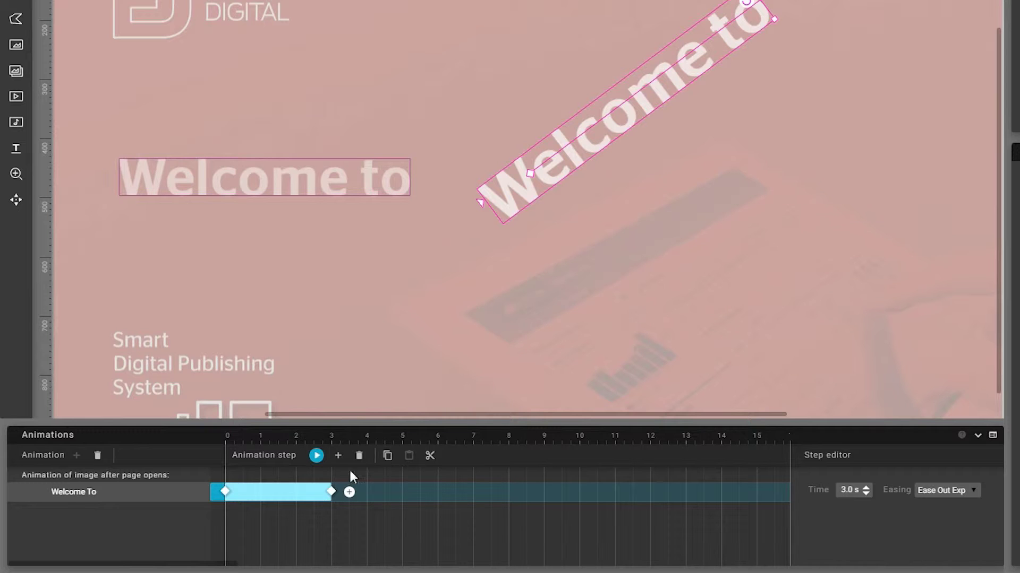
Give 'Welcome to' a second 2.0 s animation step that moves it down-left and levels it to 0°
click(318, 458)
click(350, 493)
drag(351, 492, 402, 492)
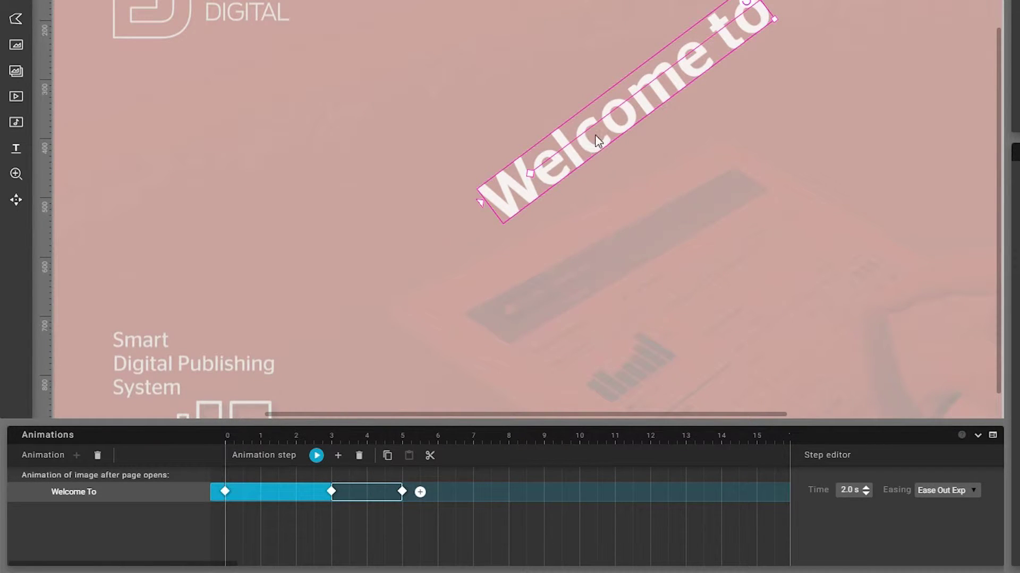
drag(594, 139, 551, 275)
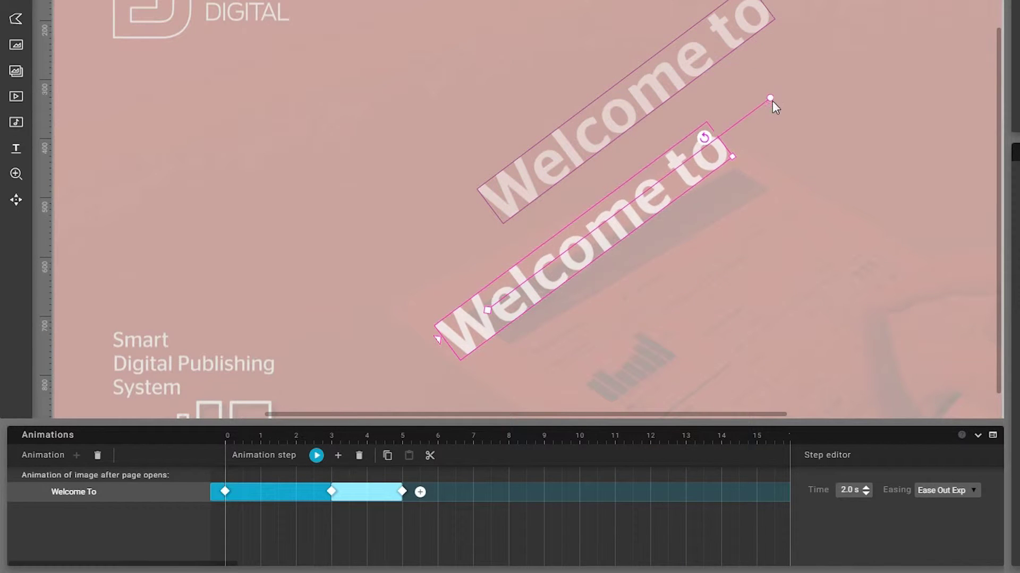
drag(773, 102, 313, 287)
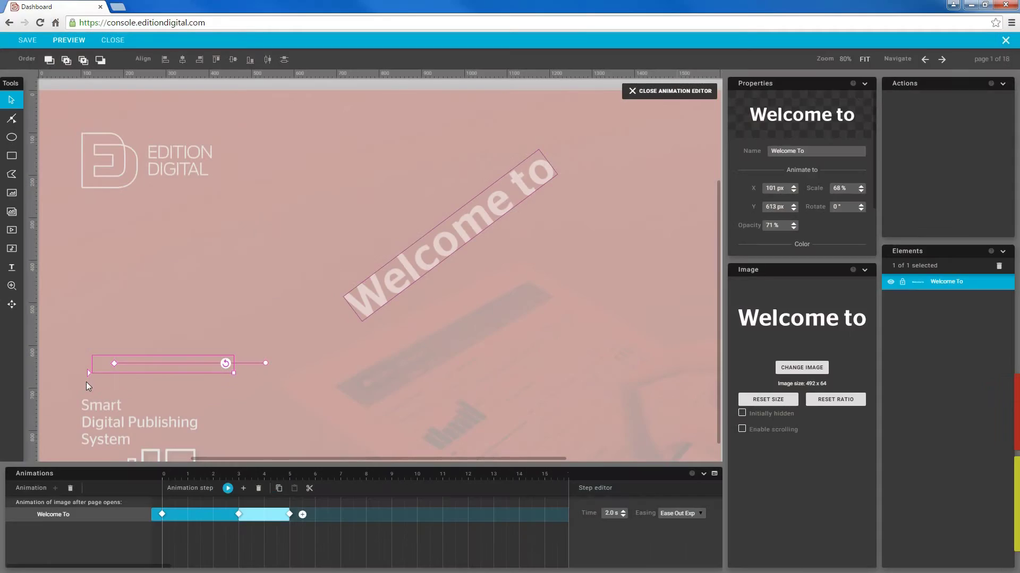
click(228, 488)
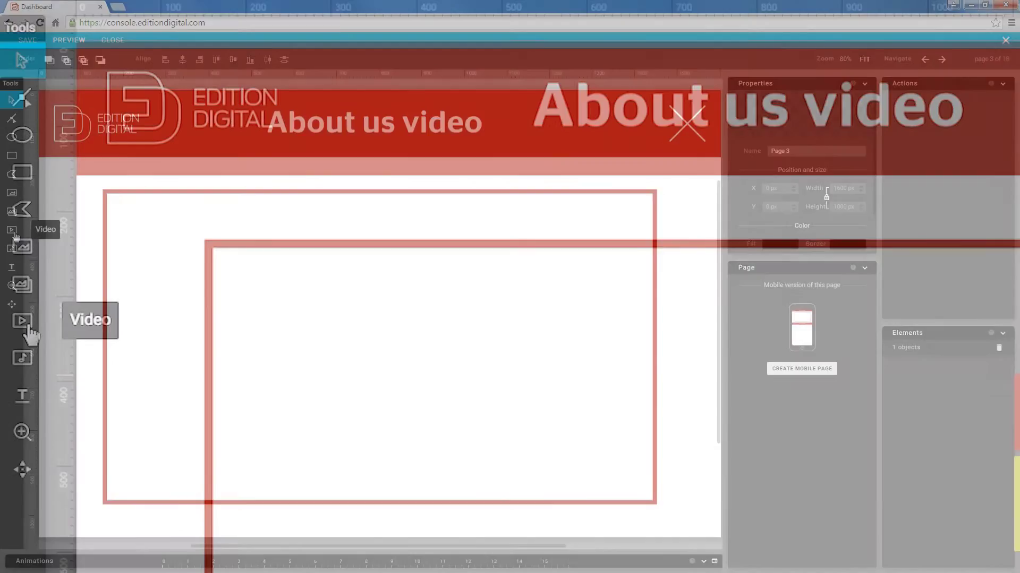
Place a YouTube video filling the red frame, linked to the What is Edition Digital video URL
click(12, 230)
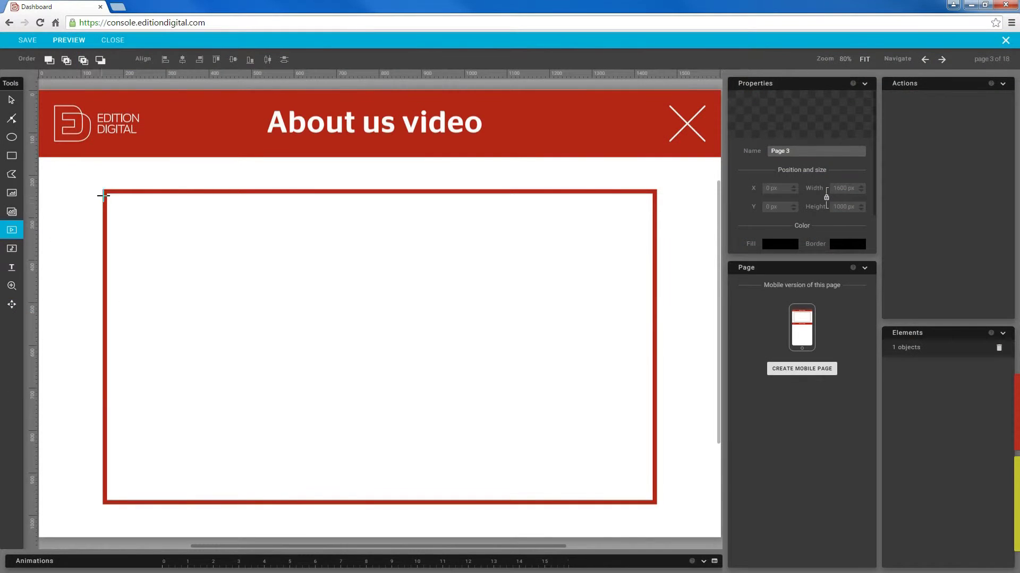
drag(107, 191, 656, 503)
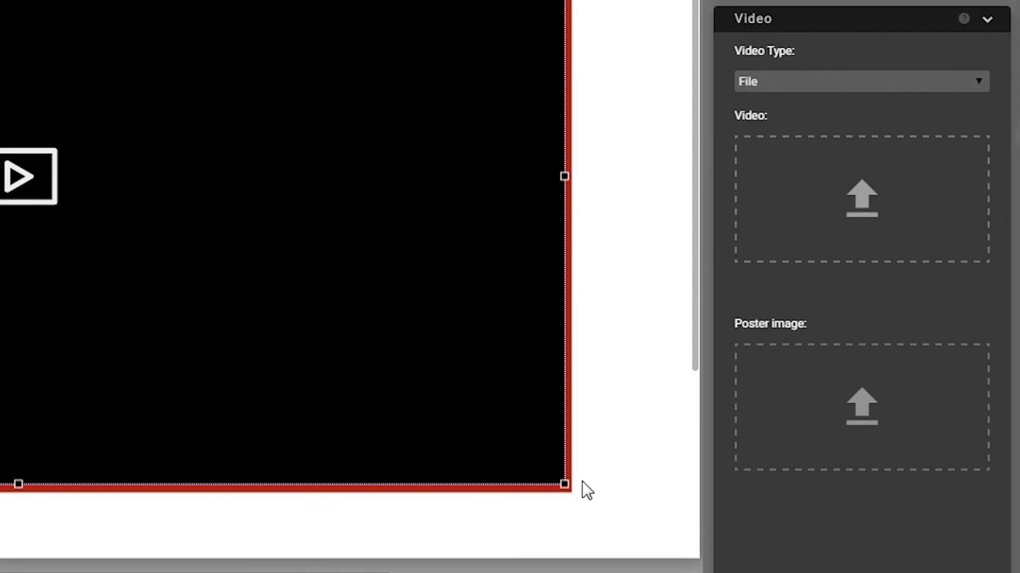
click(872, 83)
click(864, 113)
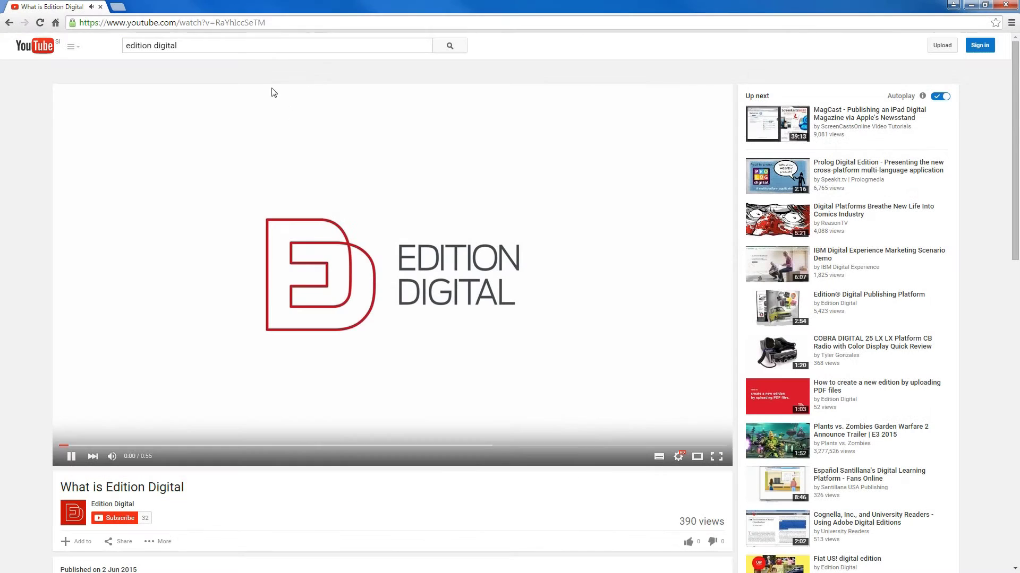
click(282, 26)
right_click(257, 22)
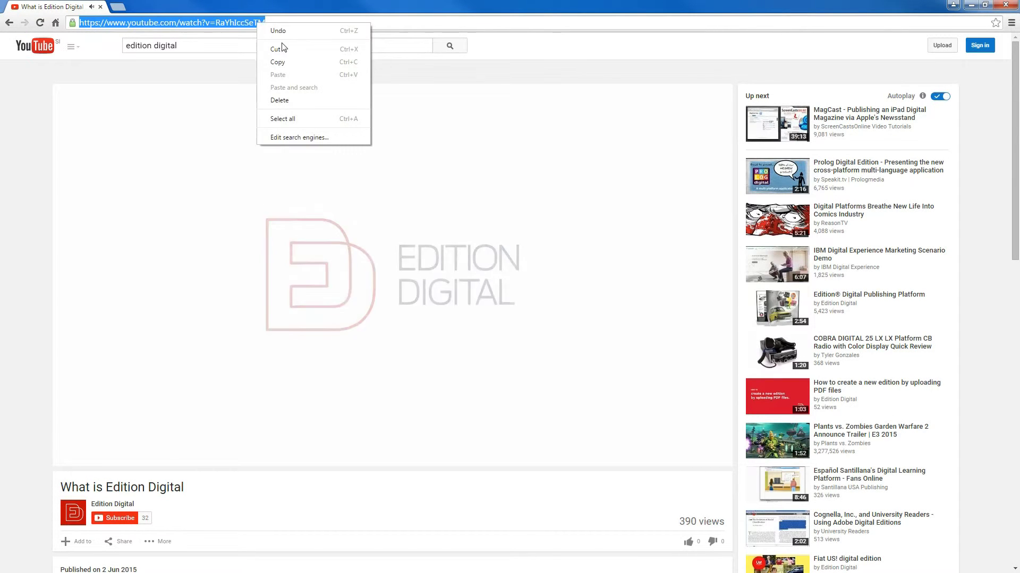
click(284, 64)
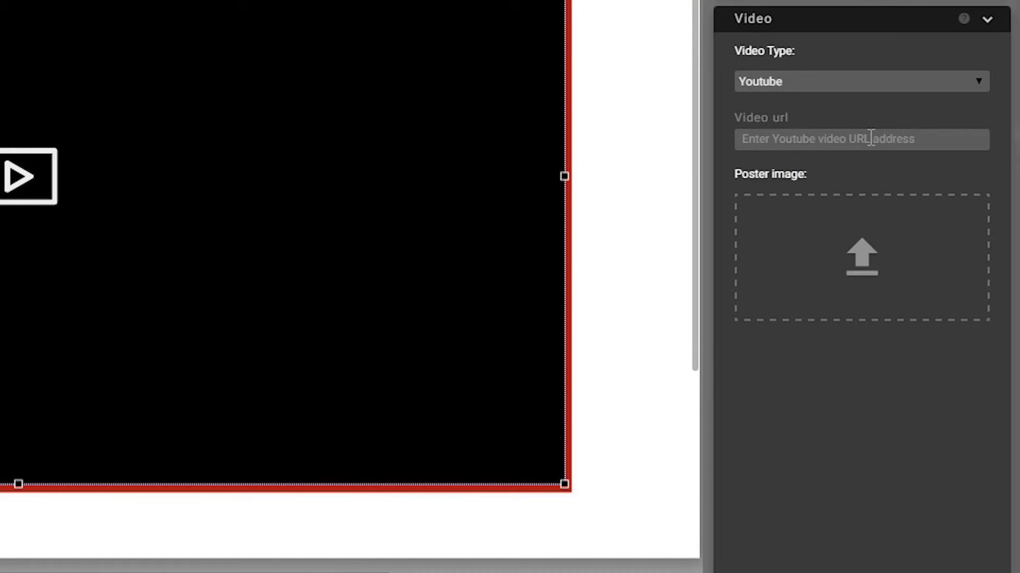
key(ctrl+v)
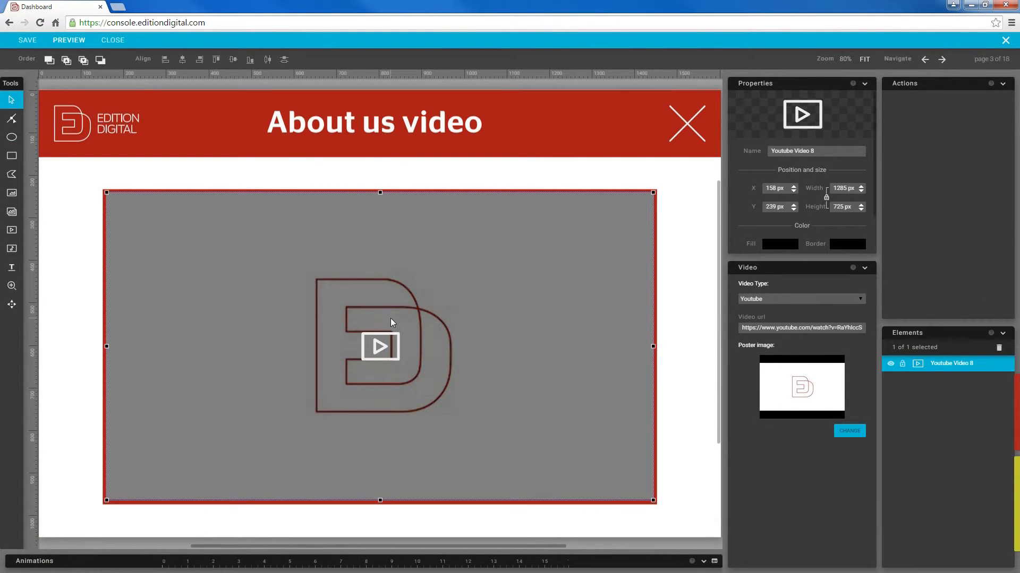
Position the YouTube video at X 160 px and Y 241 px
mouse_move(391, 323)
mouse_down()
mouse_move(390, 292)
mouse_move(391, 323)
mouse_move(359, 324)
mouse_move(391, 319)
mouse_up()
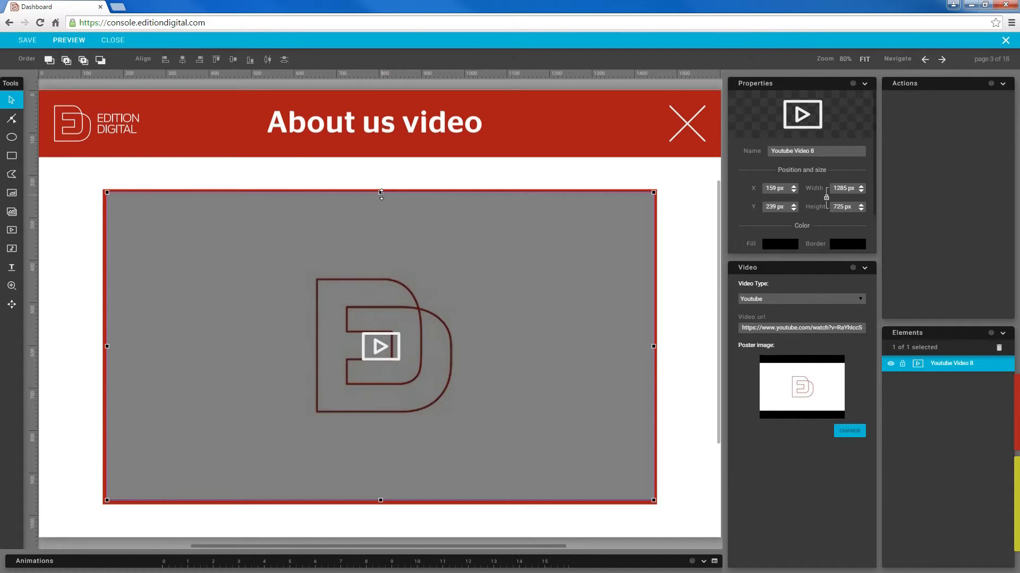
mouse_move(381, 194)
mouse_down()
mouse_move(379, 246)
mouse_move(378, 195)
mouse_up()
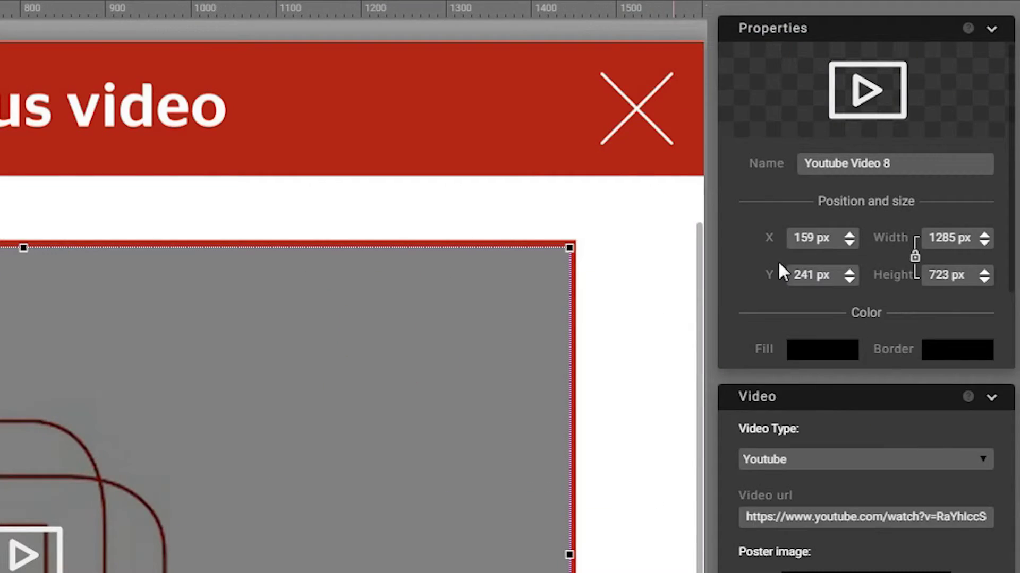
drag(814, 240, 774, 245)
text(160)
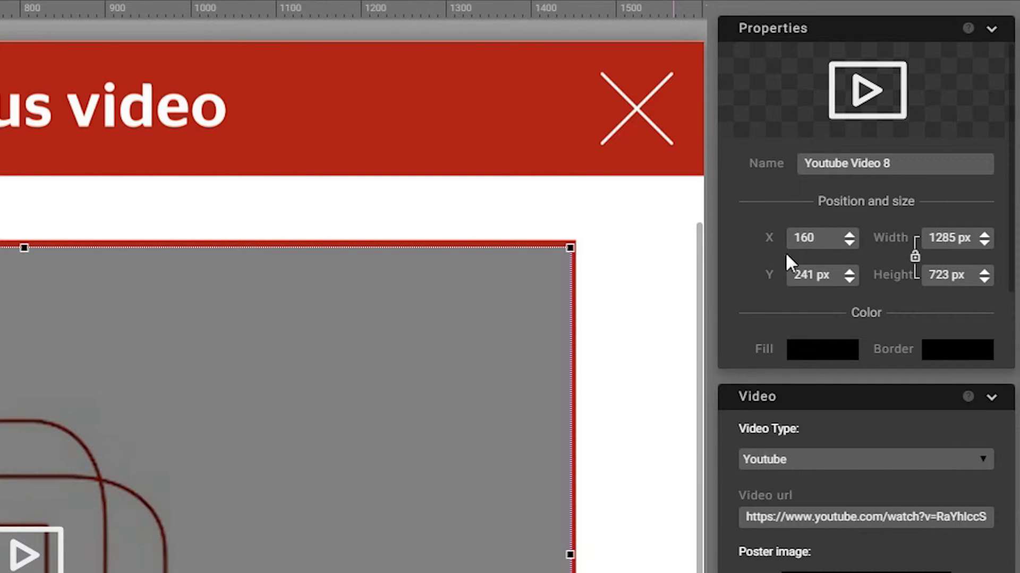
double_click(850, 280)
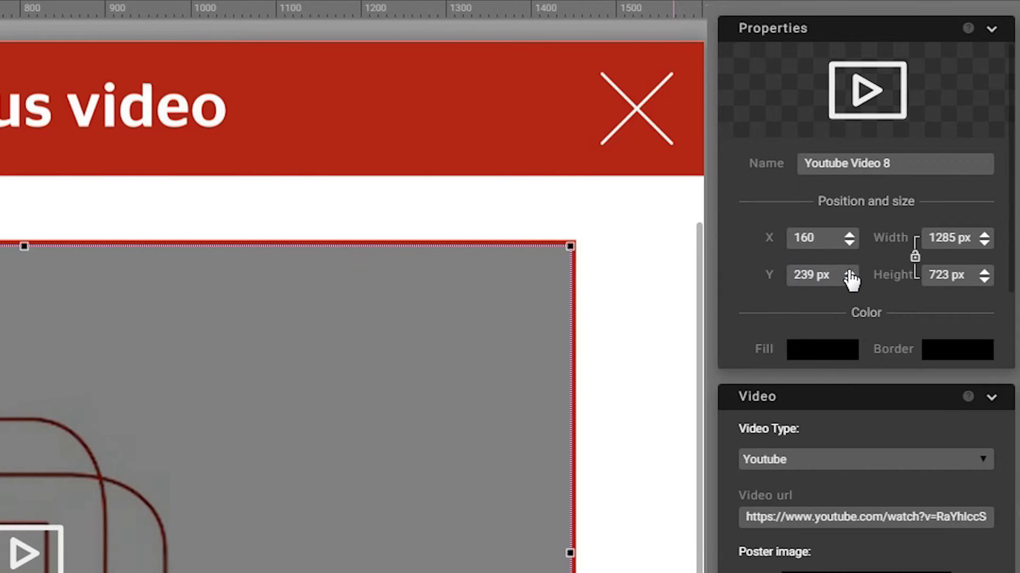
double_click(849, 272)
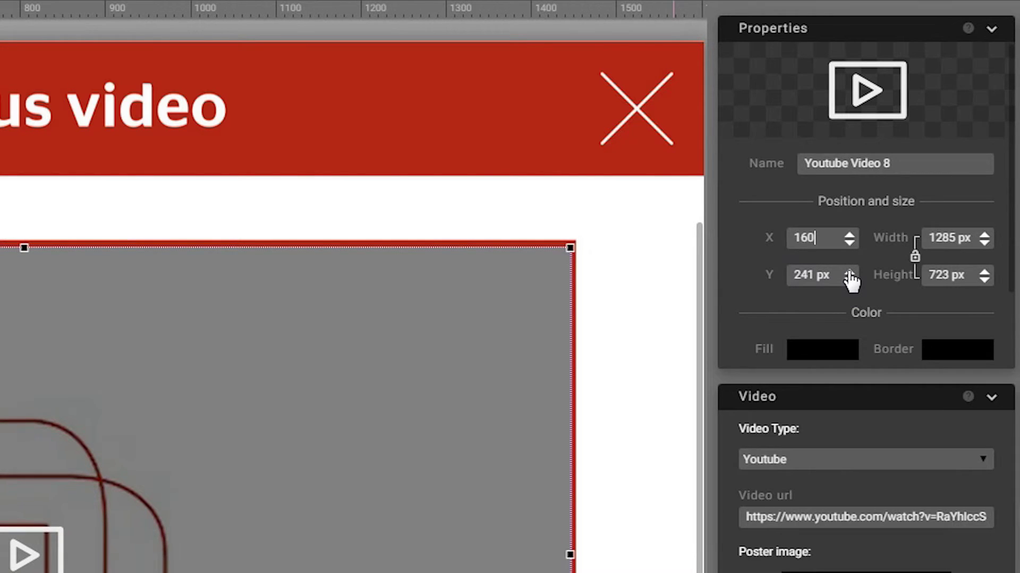
Set the video height to 727 px and use a red magazine-collage poster image
click(984, 280)
click(984, 271)
mouse_move(983, 275)
mouse_down()
mouse_move(981, 423)
mouse_move(984, 285)
mouse_up()
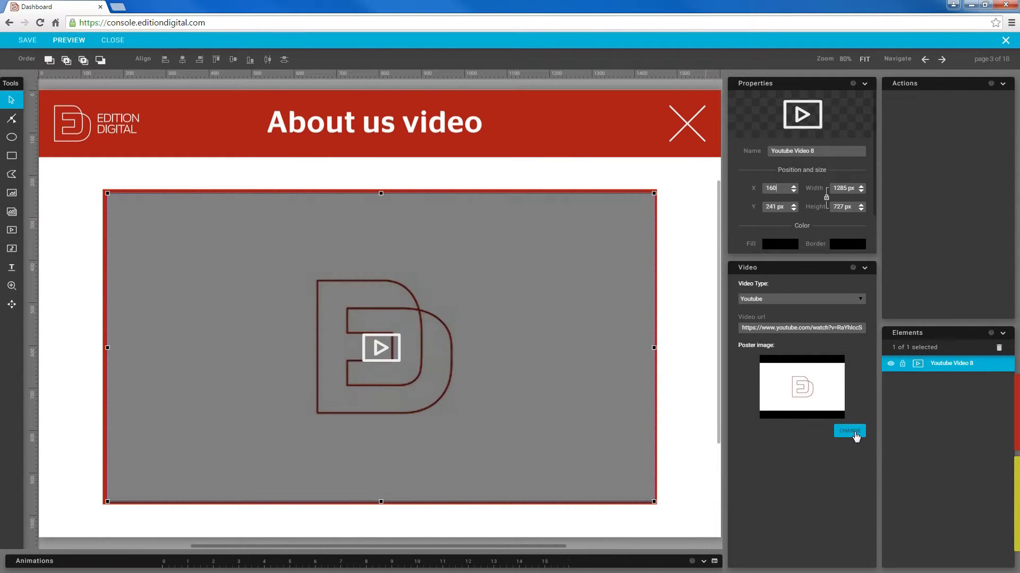
click(854, 432)
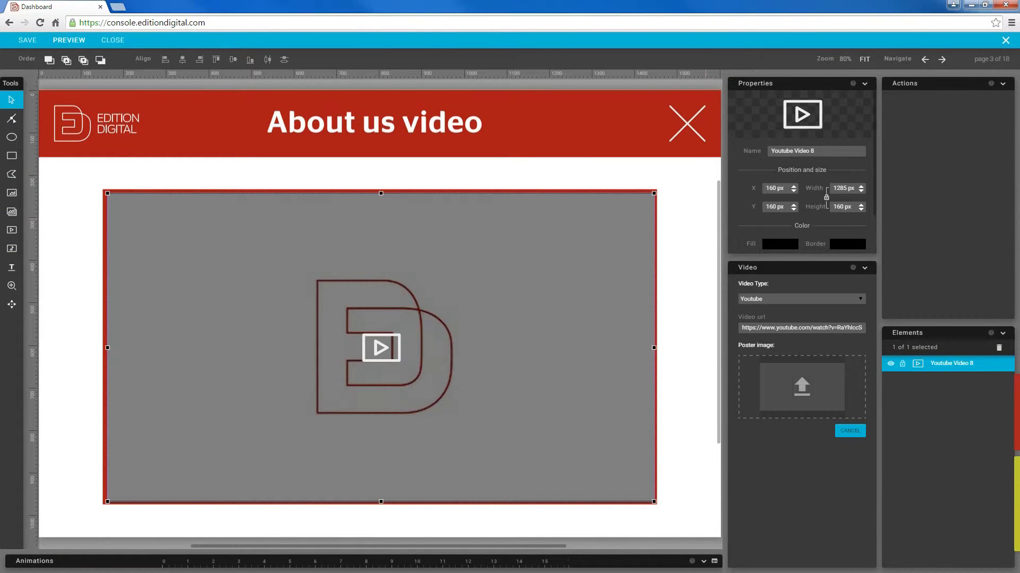
drag(1019, 467, 810, 415)
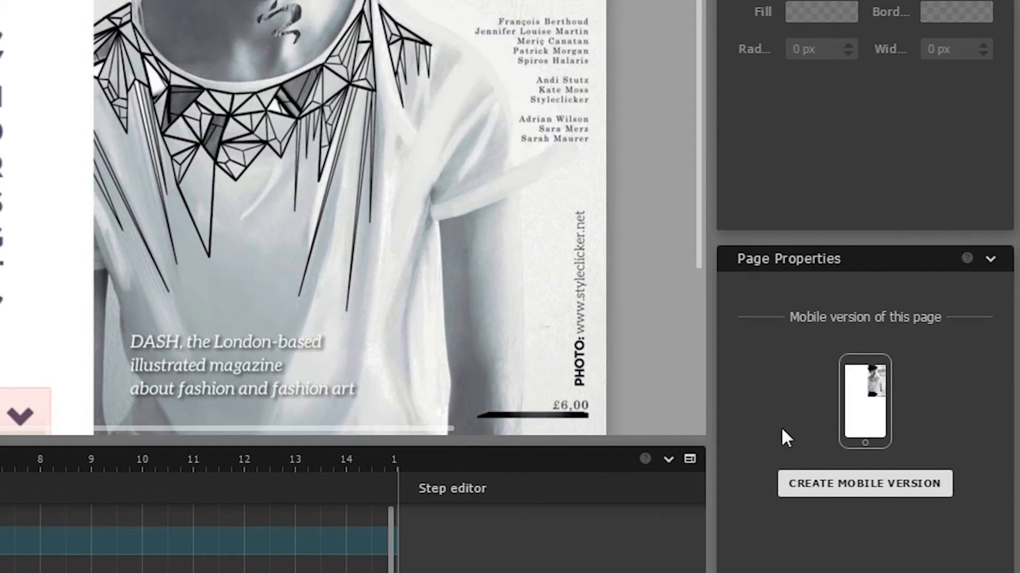
Create a mobile version of page 4 with heading 'Trends in magazine design' and the trends story text
click(890, 495)
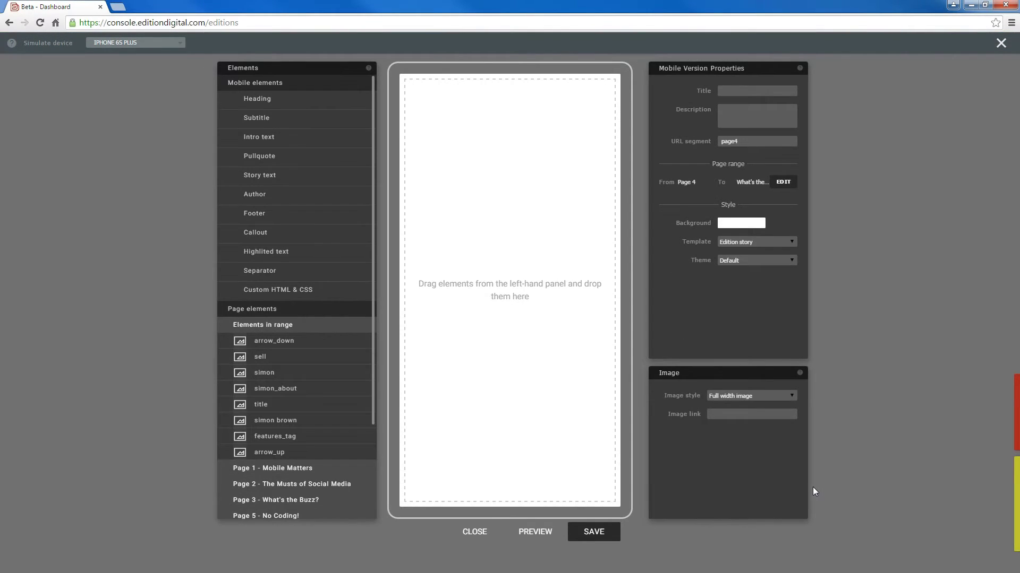
drag(266, 100, 492, 119)
drag(597, 189, 402, 156)
key(ctrl+v)
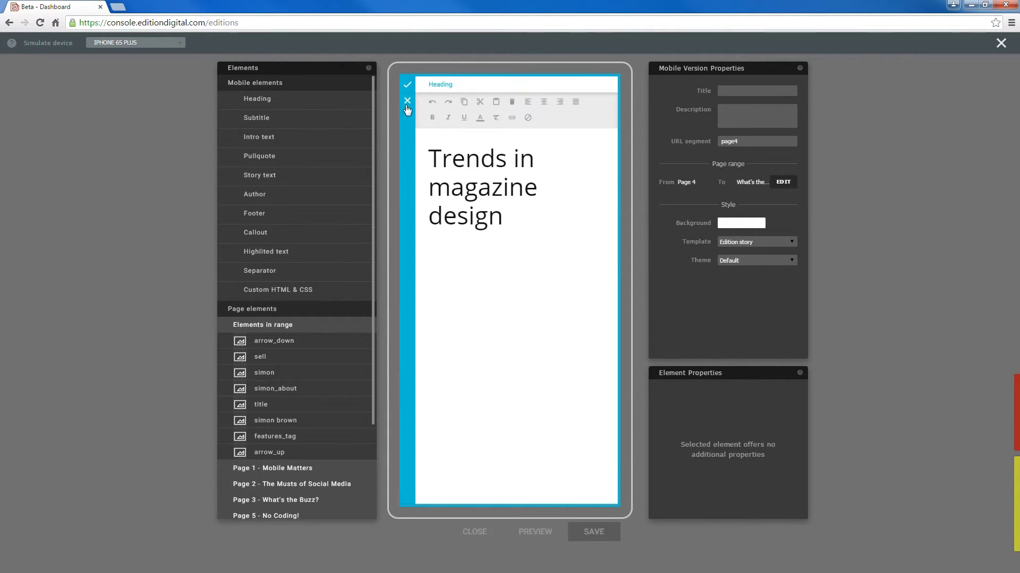
click(408, 85)
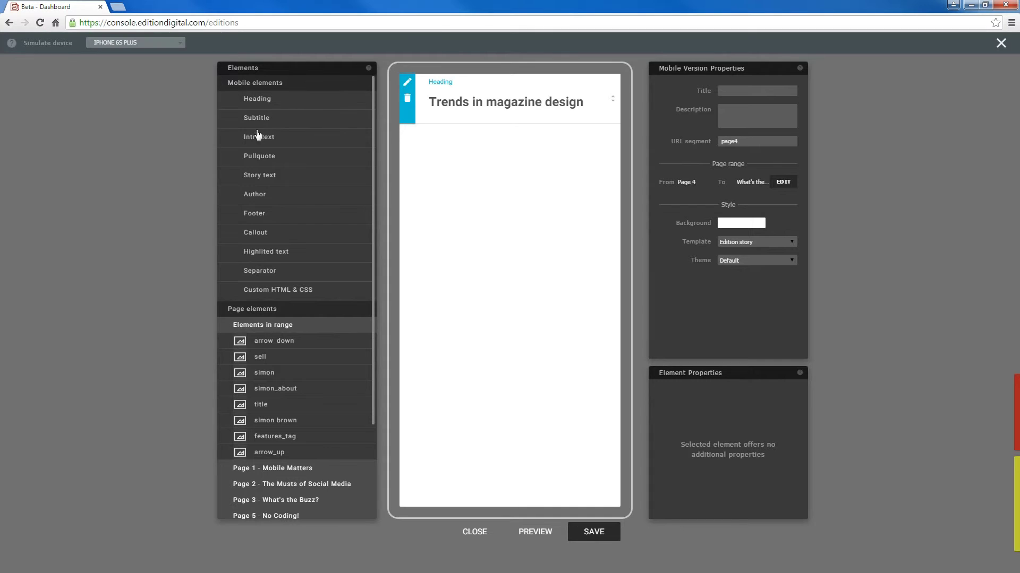
drag(255, 180, 418, 141)
key(ctrl+v)
click(407, 88)
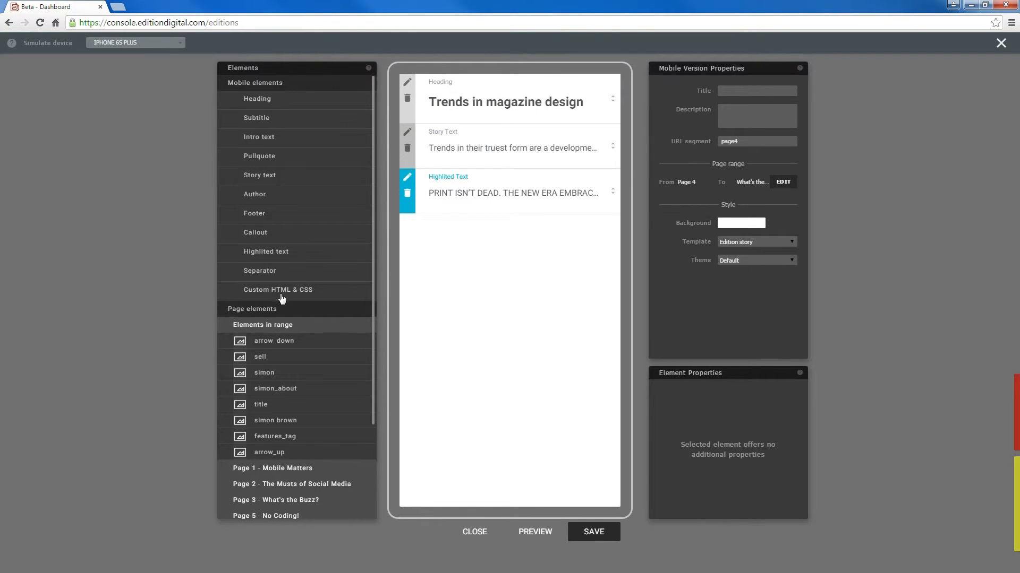
Add a Custom HTML & CSS block containing the THE_EDITION, Issue 1 image link
drag(280, 291, 467, 250)
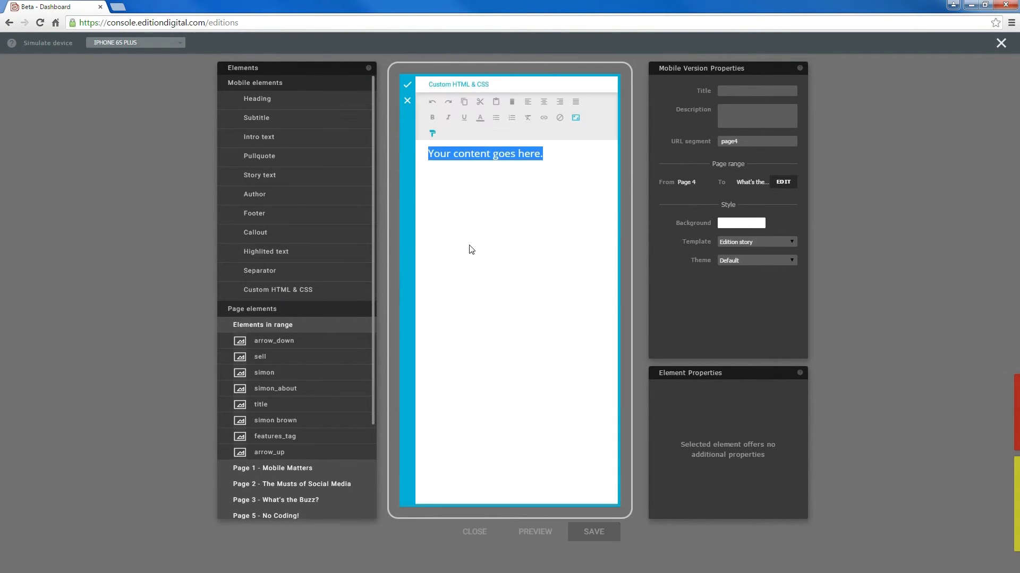
click(576, 117)
drag(464, 174, 352, 174)
key(ctrl+v)
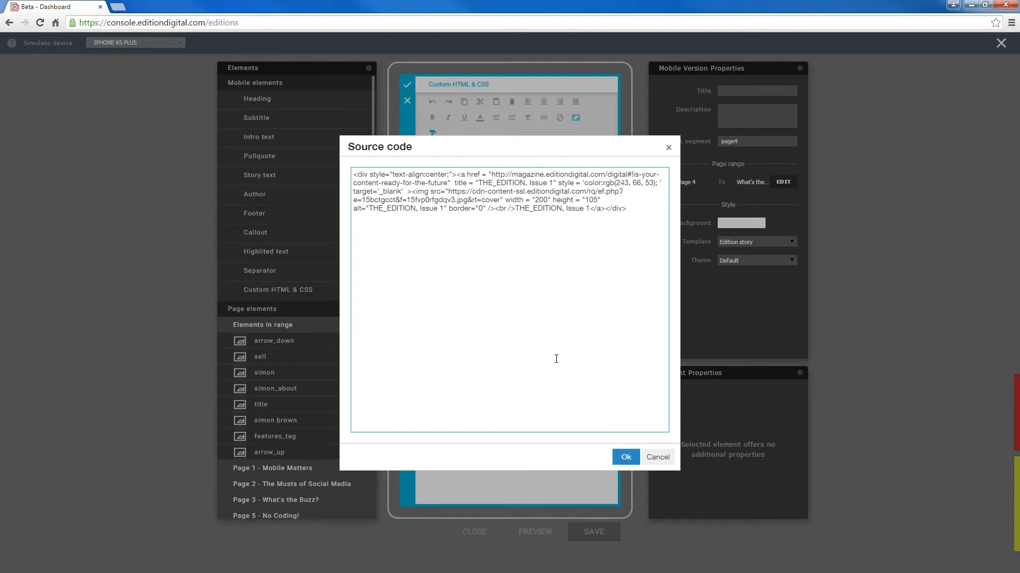
click(625, 458)
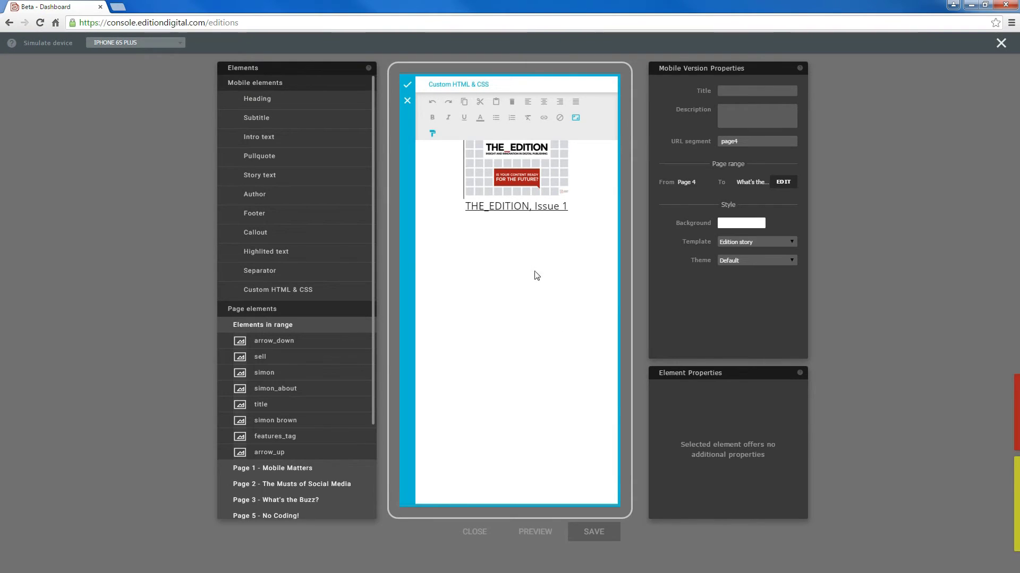
click(407, 86)
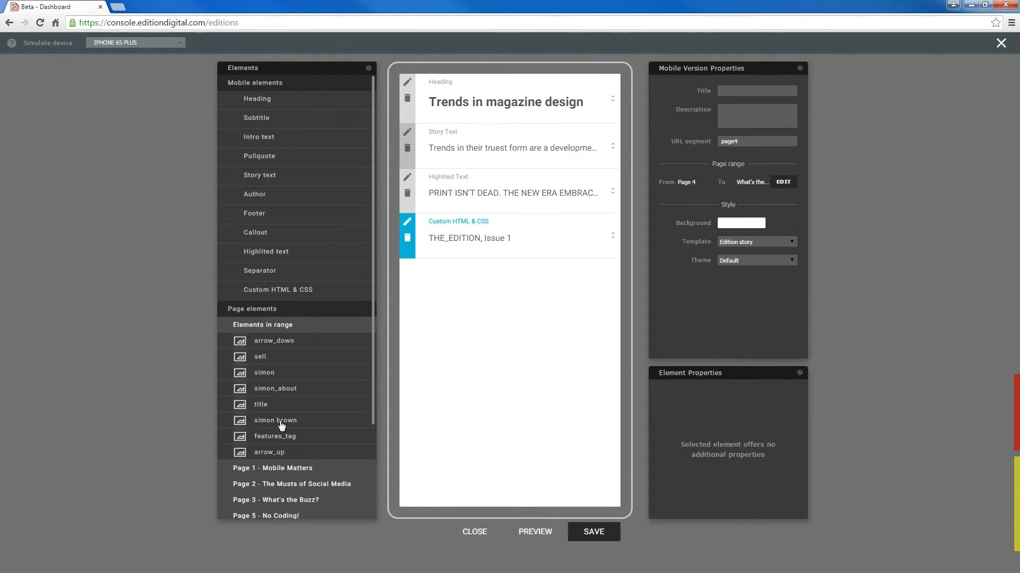
Add the portrait image to the mobile page as a full-width image
drag(281, 425, 490, 299)
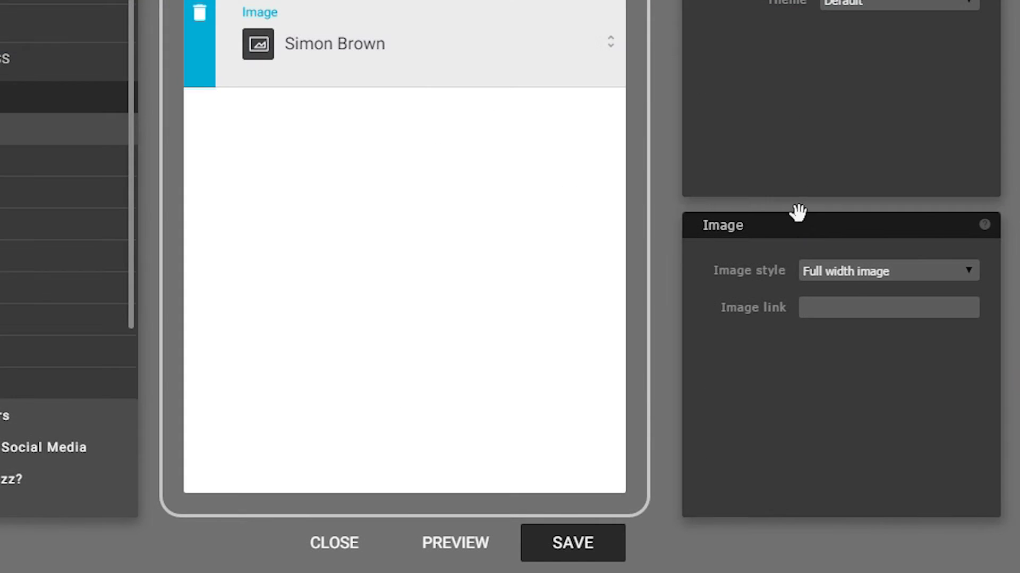
click(732, 396)
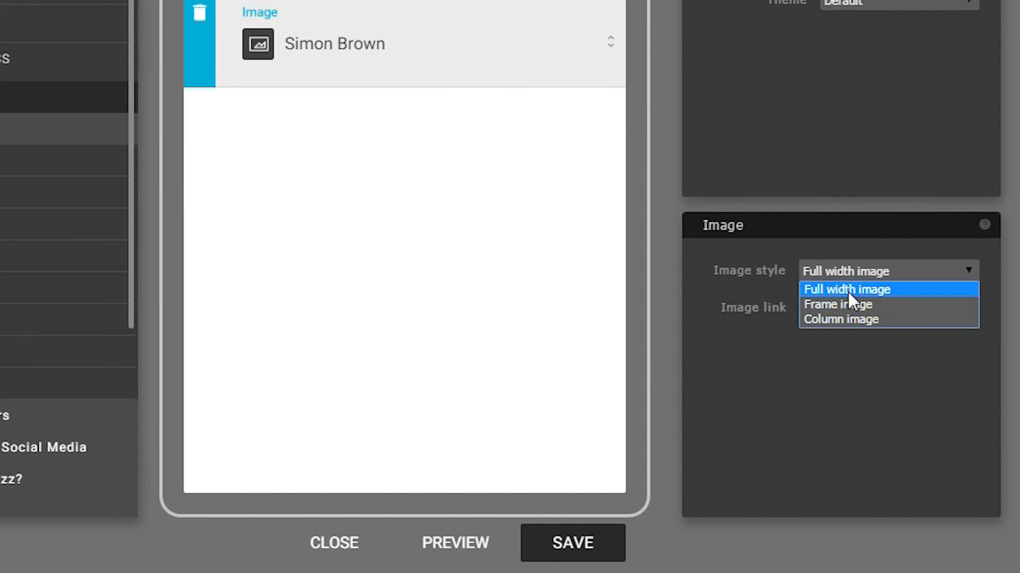
click(849, 290)
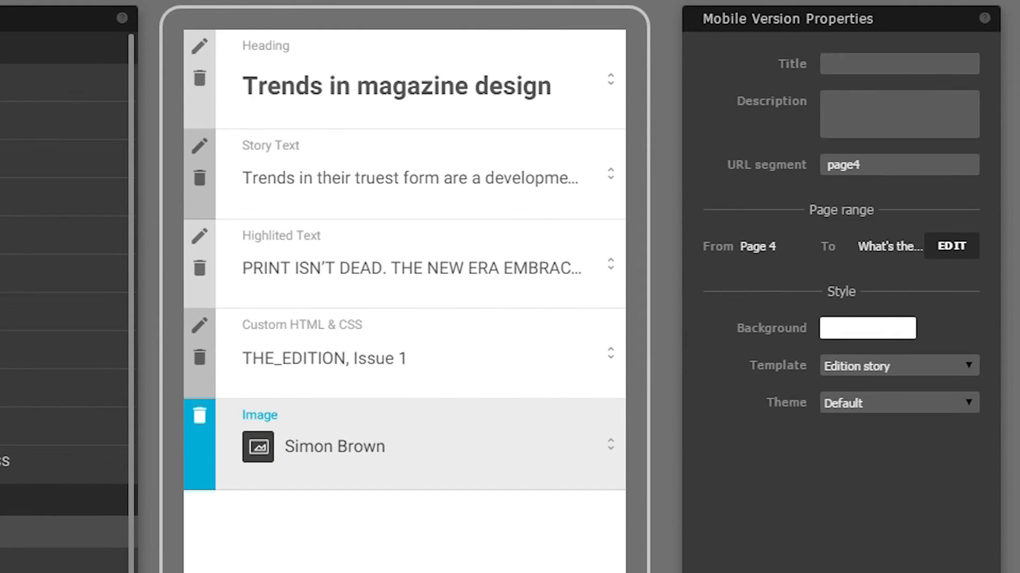
Set the page title 'Trends in Magazine Design', a description, URL segment trends-in-magazine-design, and page range
click(853, 65)
text(Trends in Magazine Design)
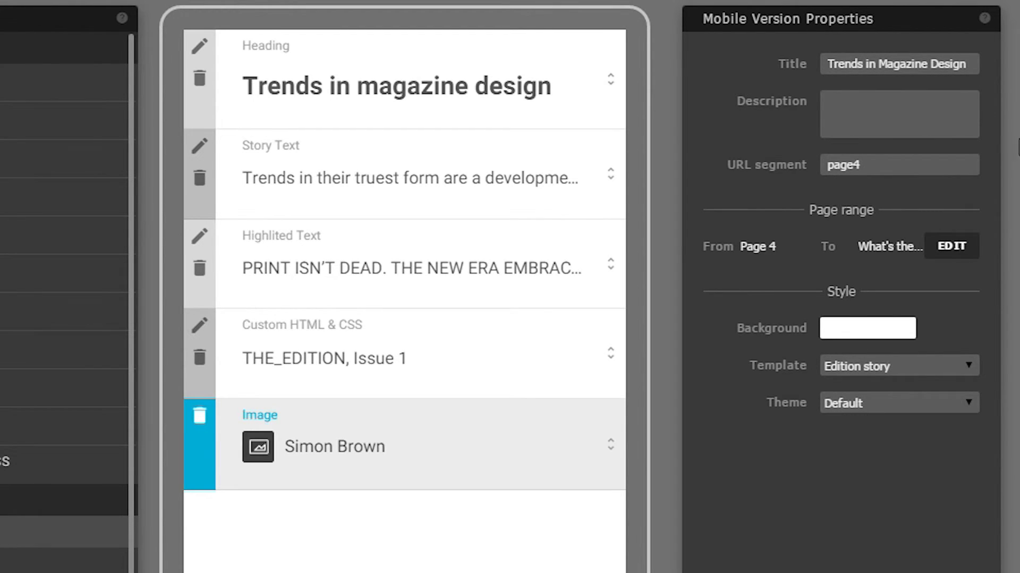
click(883, 104)
key(ctrl+v)
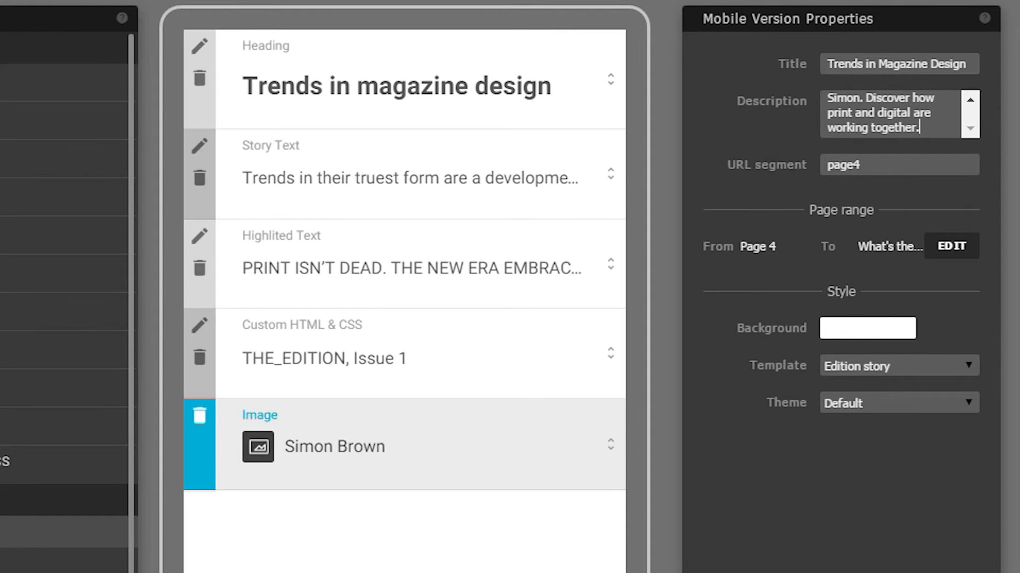
drag(878, 164, 775, 164)
text(trends-in-magazine-design)
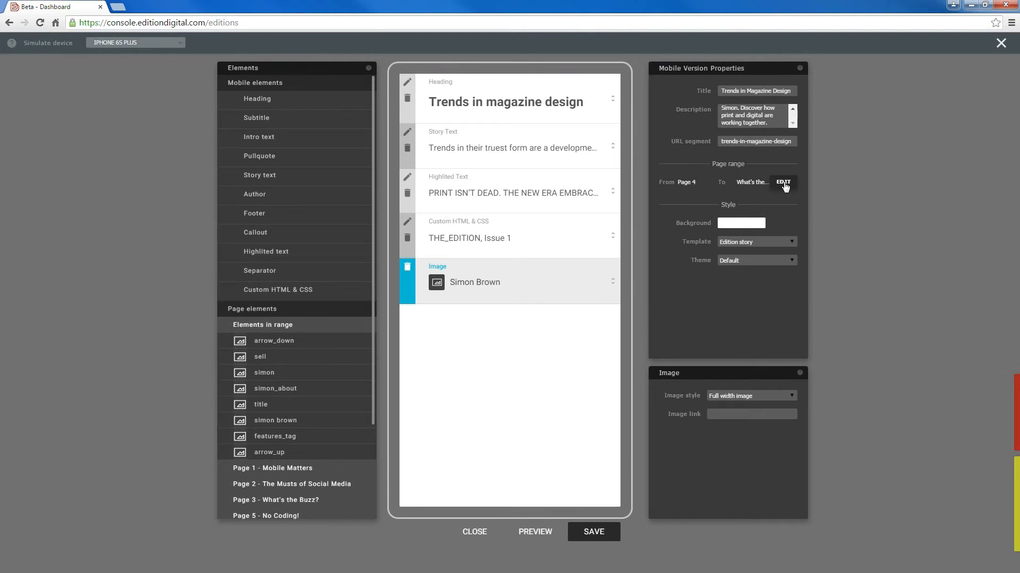
click(785, 186)
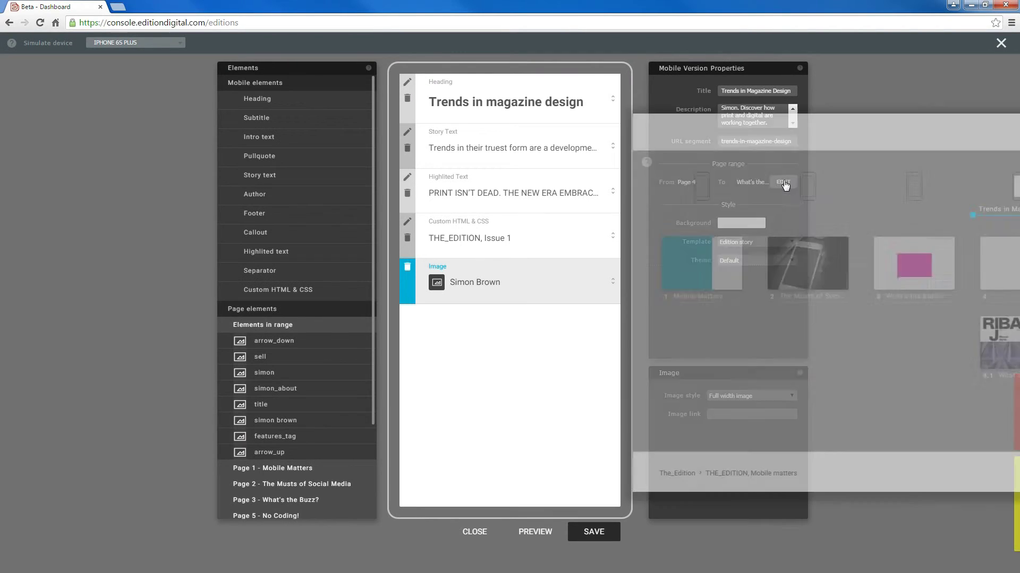
drag(565, 215, 539, 217)
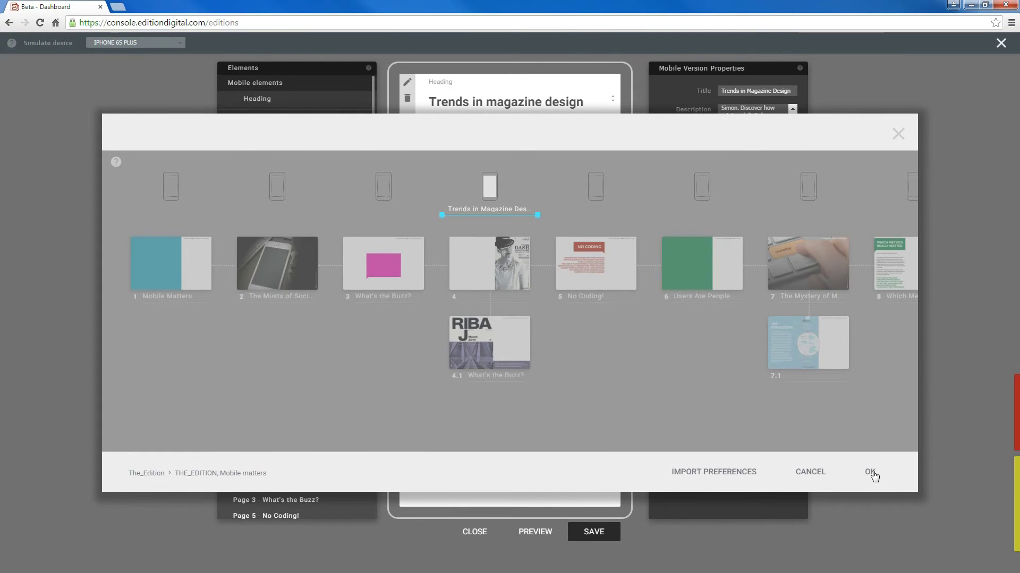
click(870, 471)
Switch the mobile page theme to Red, keeping the background and Edition story template
click(746, 224)
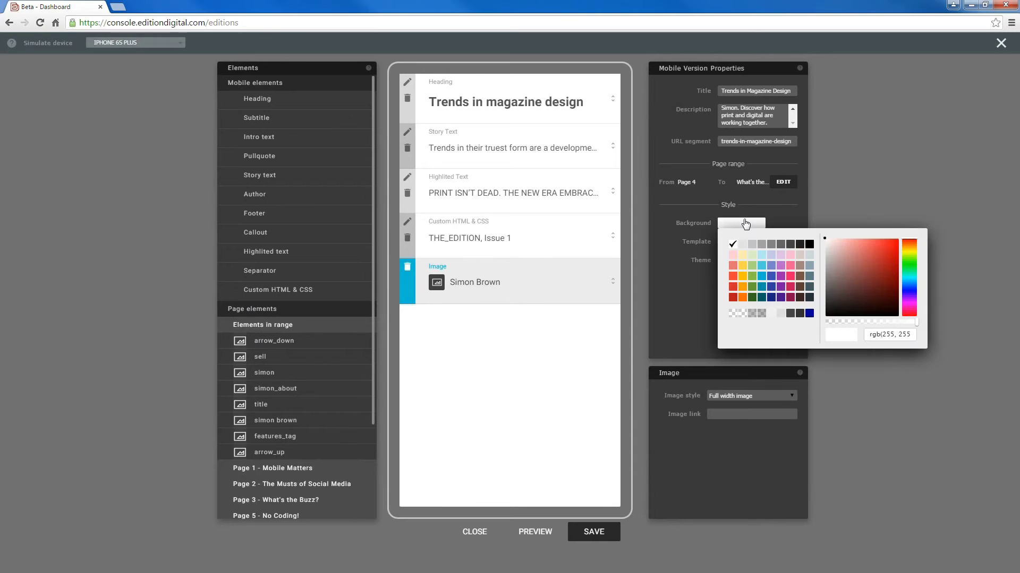
click(661, 224)
click(732, 246)
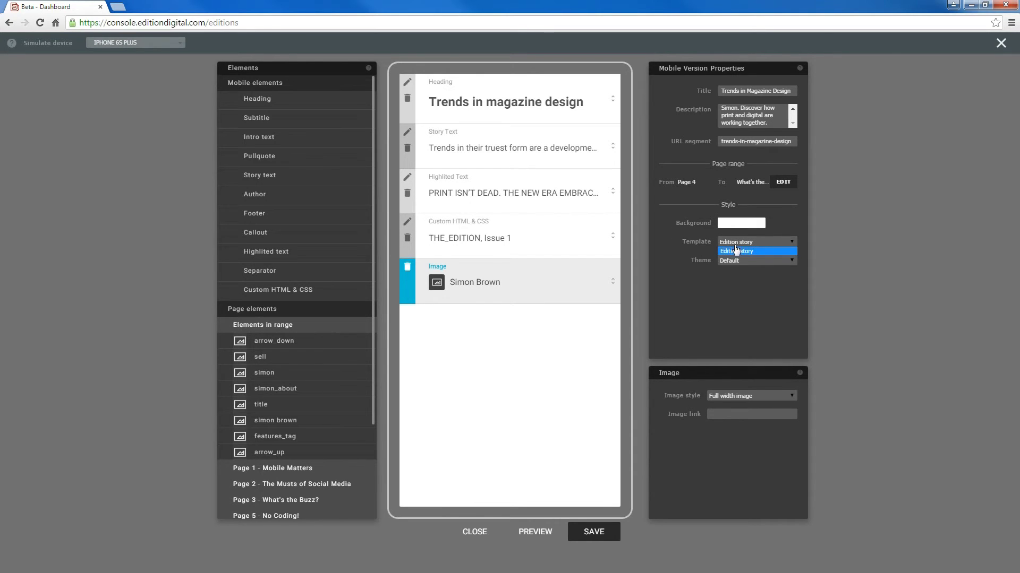
click(734, 250)
click(734, 260)
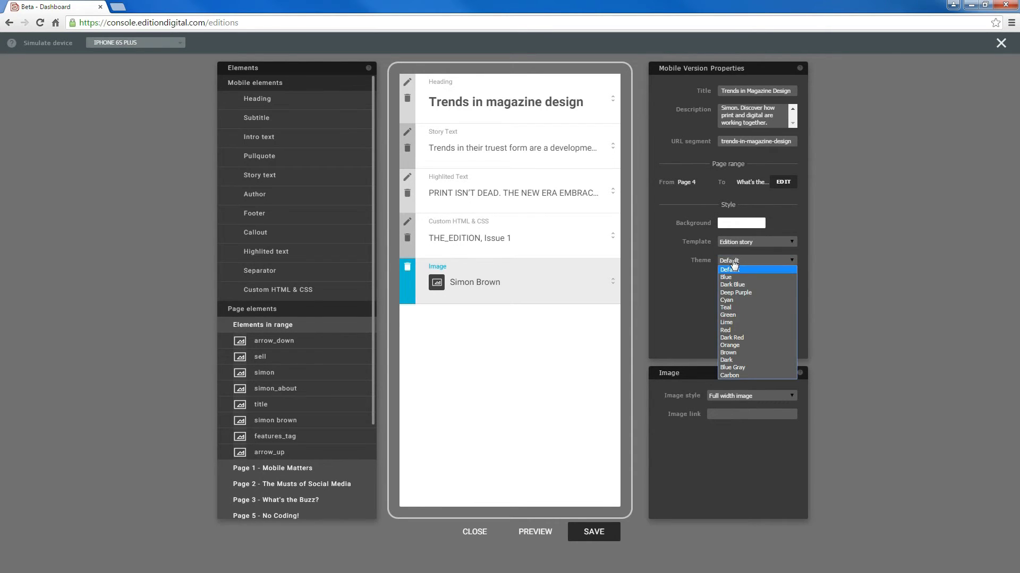
click(737, 330)
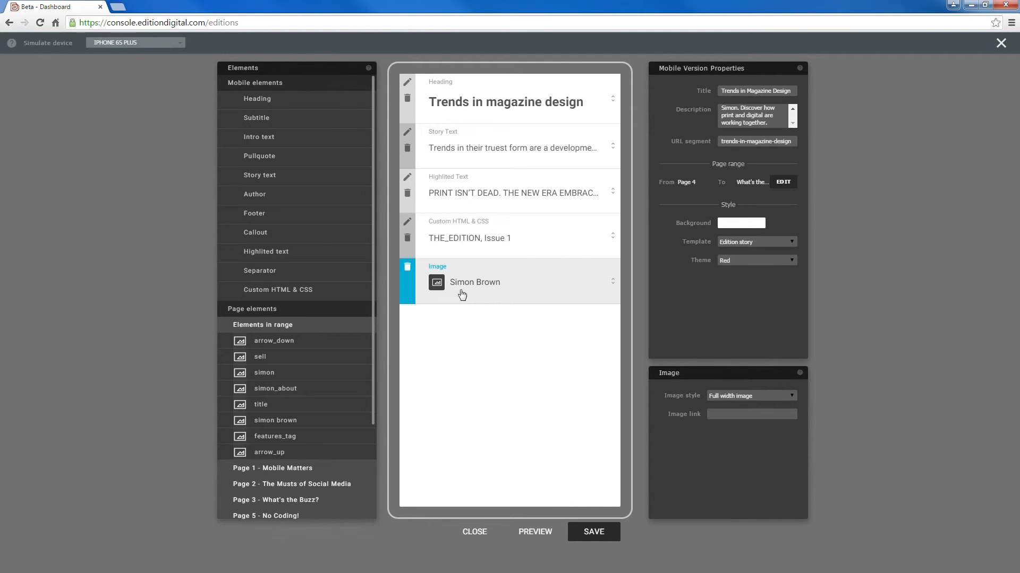
Move the image above the Custom HTML block, empty that block, and preview on Galaxy S6
drag(460, 292, 458, 229)
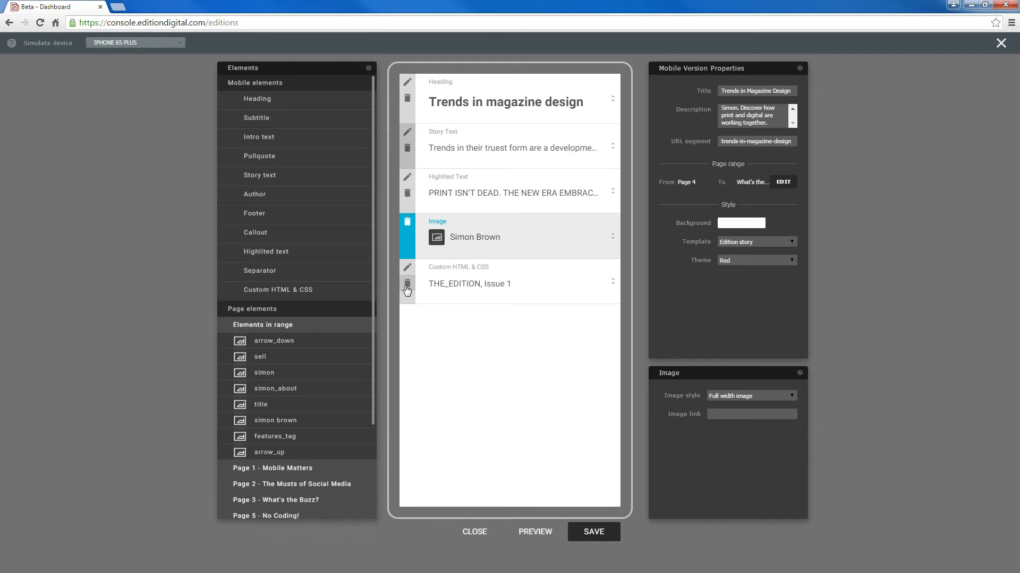
click(406, 268)
drag(567, 208, 449, 207)
key(BackSpace)
click(408, 87)
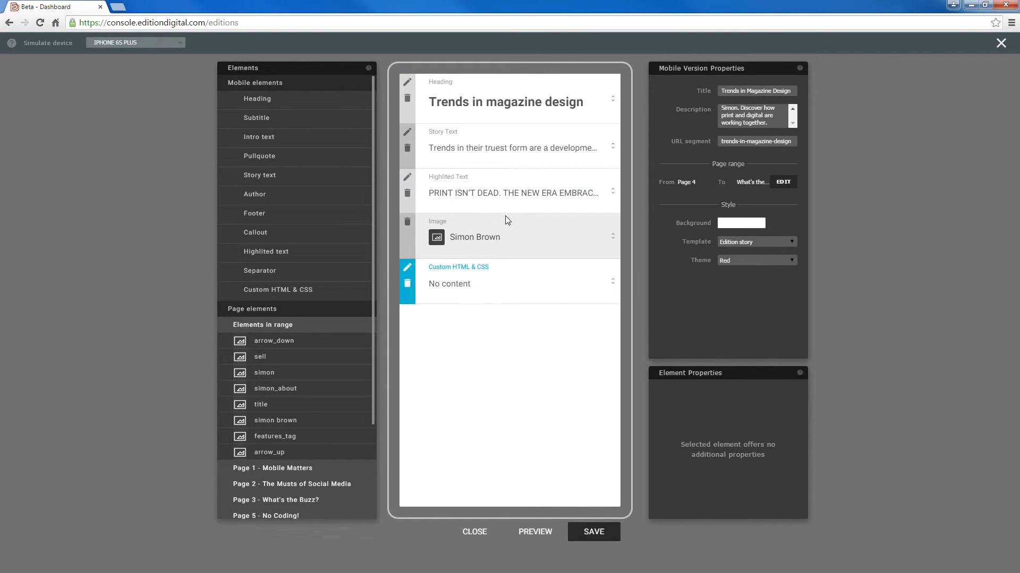
click(146, 45)
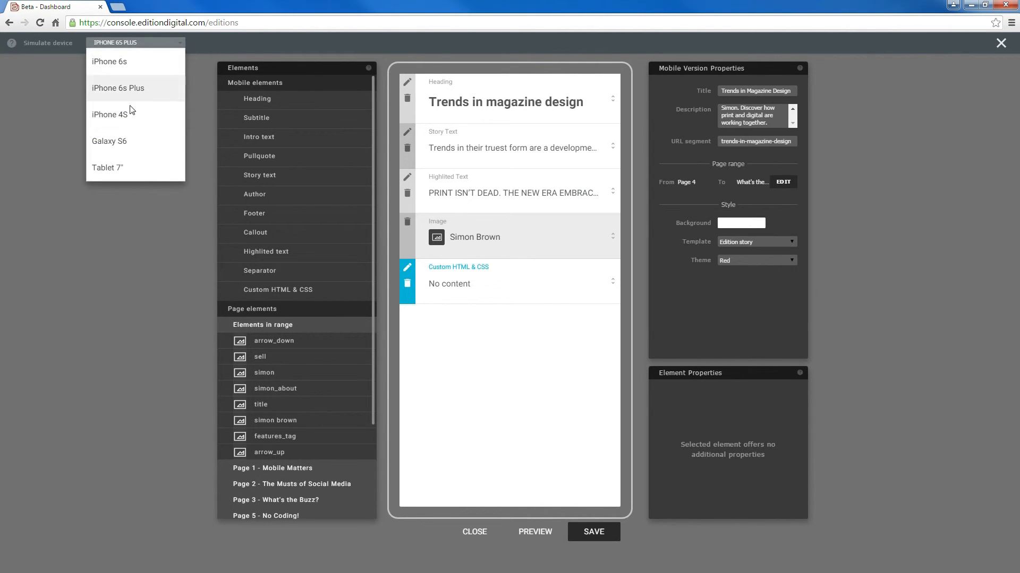
click(128, 139)
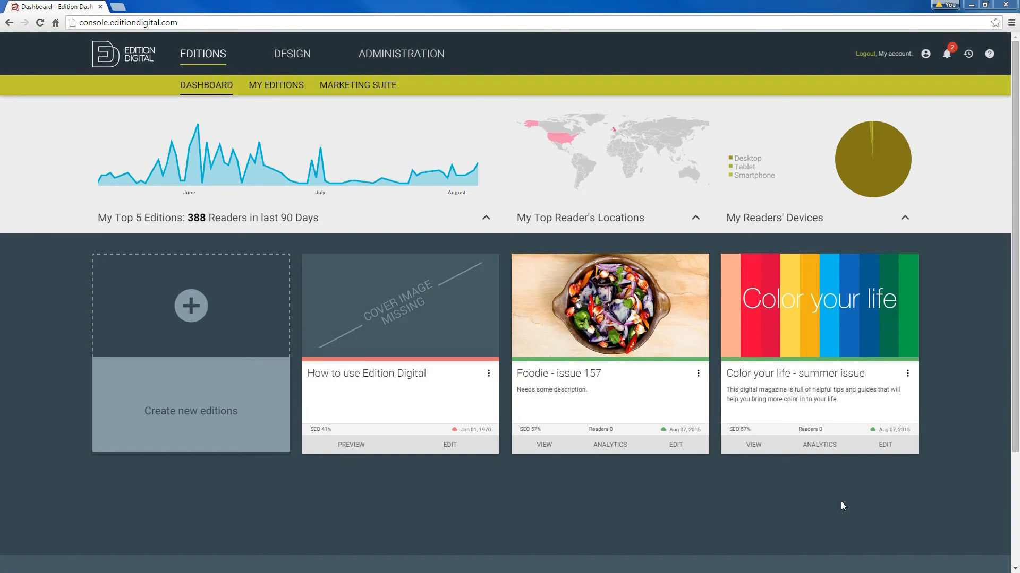
Rename the edition 'How to use Edition Digital - part 1', describe it as quick guides, and add a cover
click(462, 448)
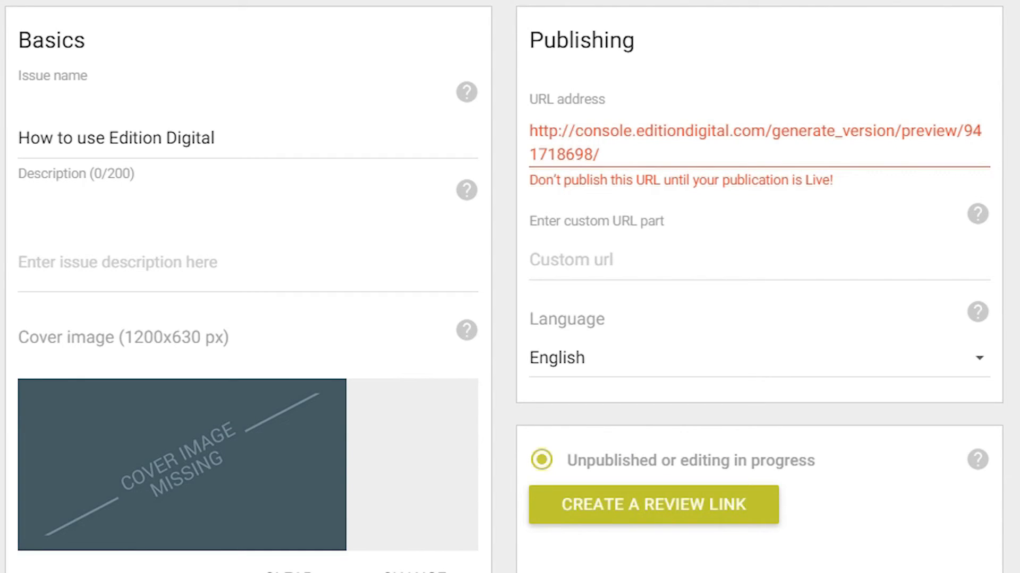
click(353, 146)
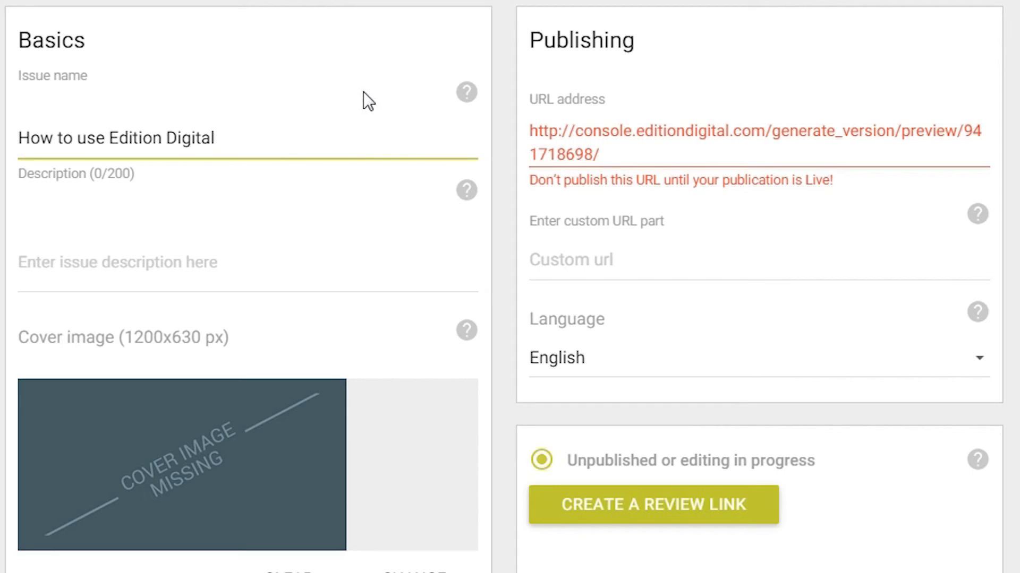
text(- part 1)
click(369, 269)
text(Quick guides that will hel)
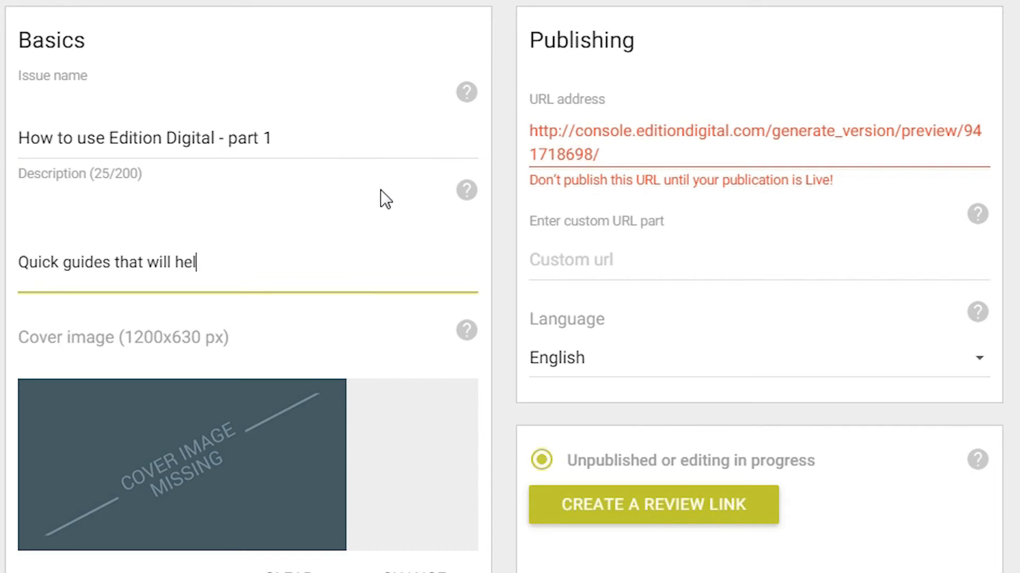
text(p you get started with Edition Digital)
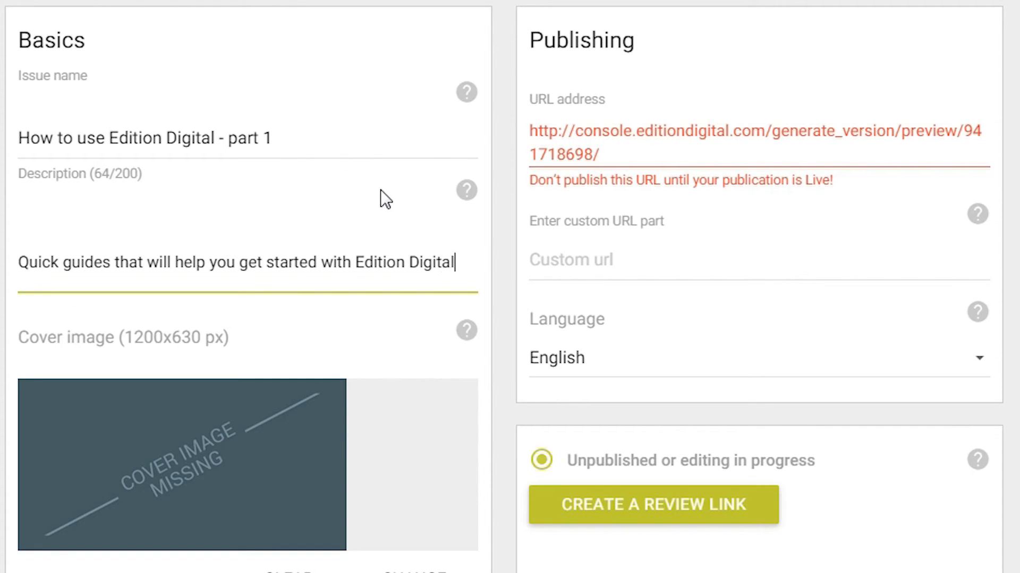
text(.)
drag(350, 571, 189, 496)
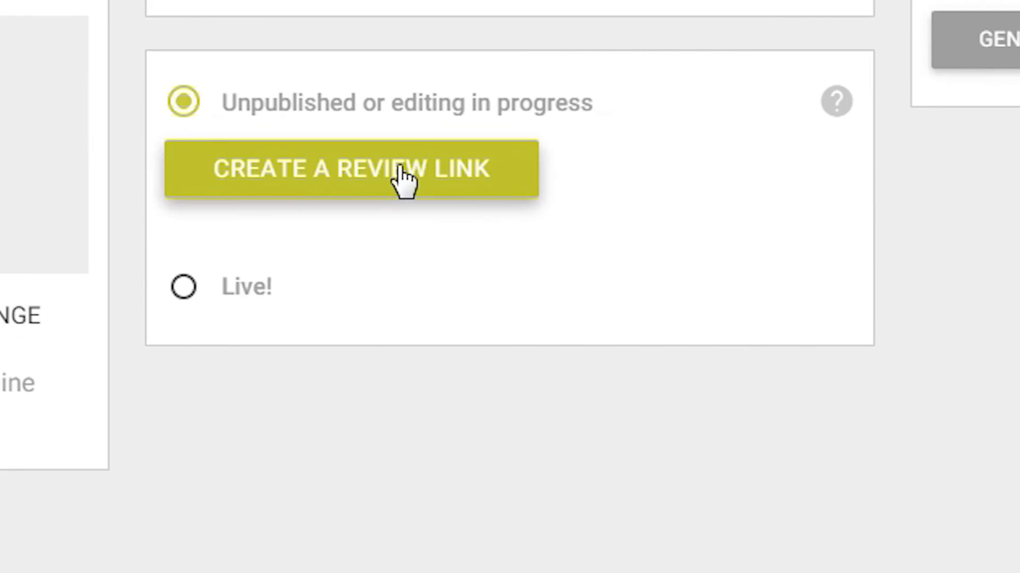
Create a temporary review link, check it in the review viewer, and close that tab
click(403, 178)
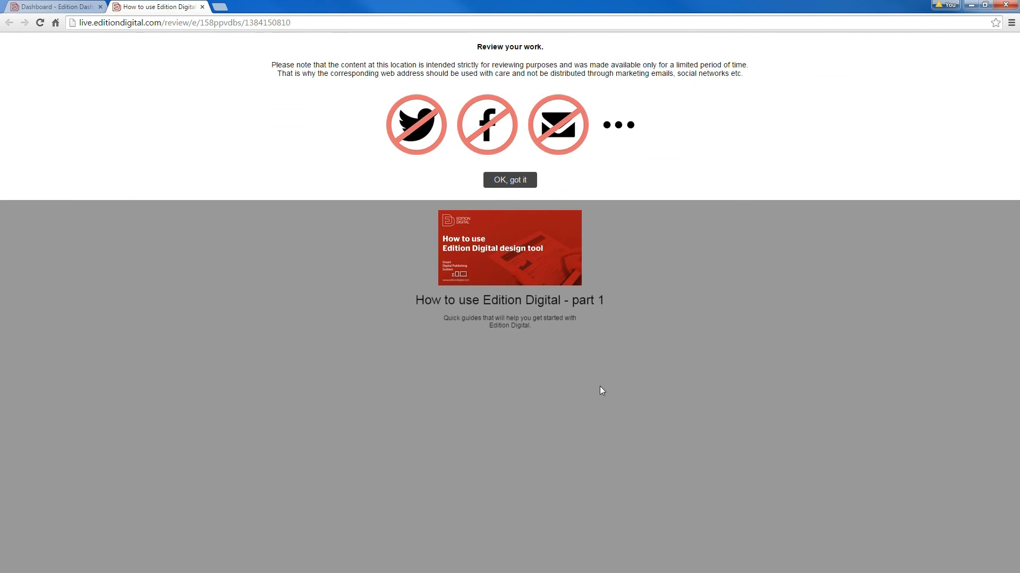
click(514, 184)
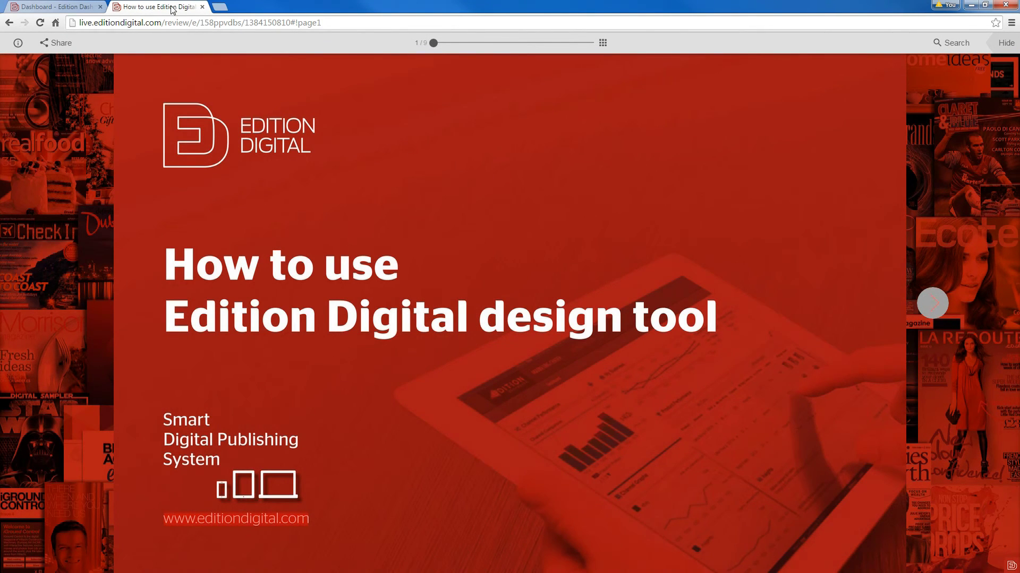
key(ctrl+w)
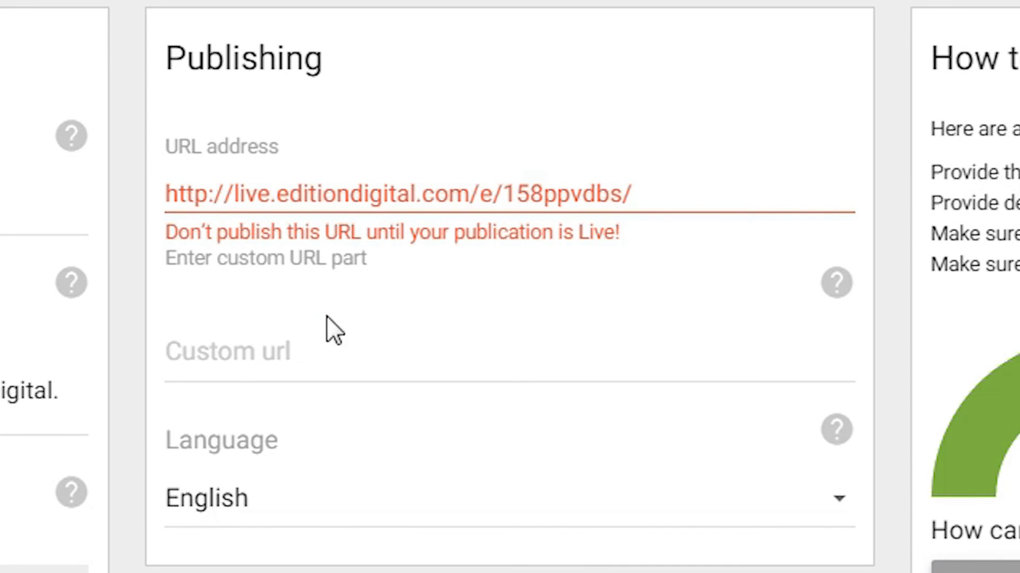
Set the custom URL part to 'how to use edition digital', make the edition Live, and save
click(480, 353)
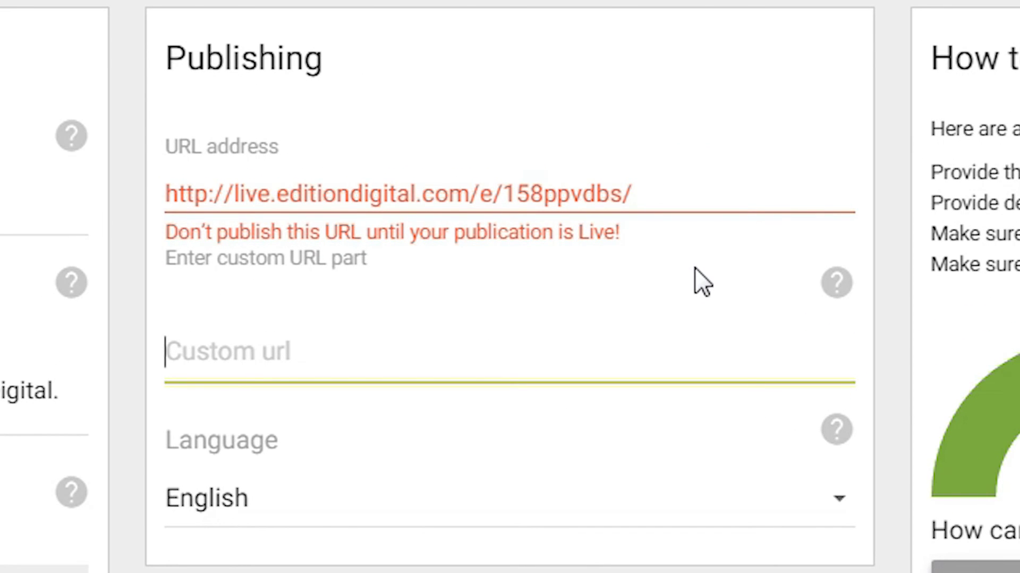
text(how to use ed)
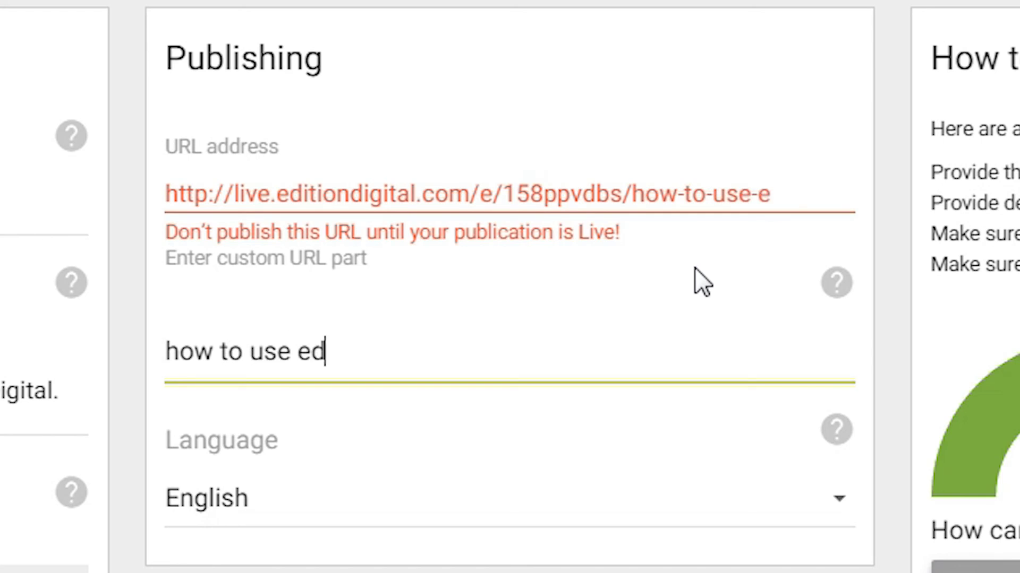
text(ition digital)
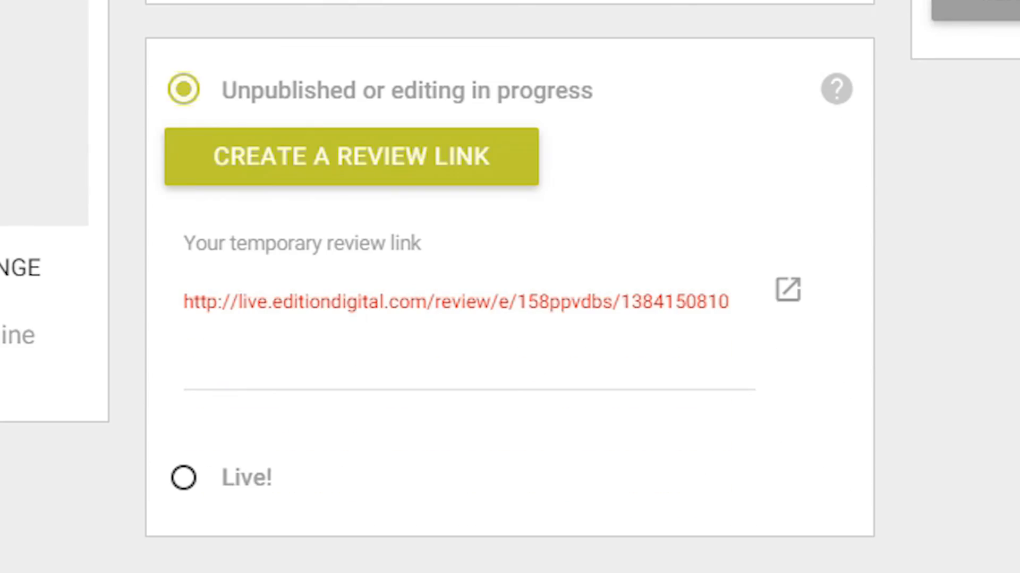
click(187, 479)
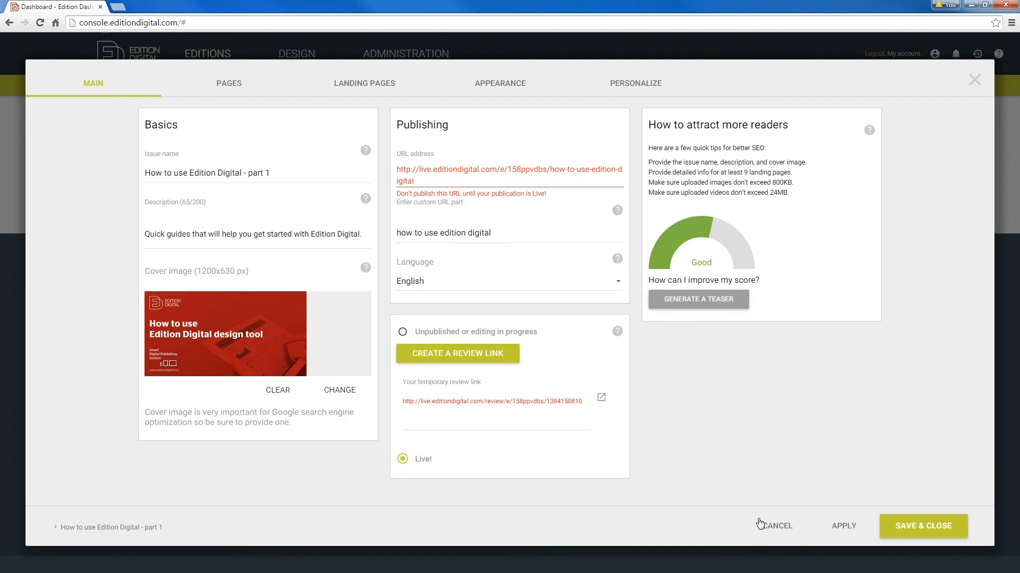
click(933, 527)
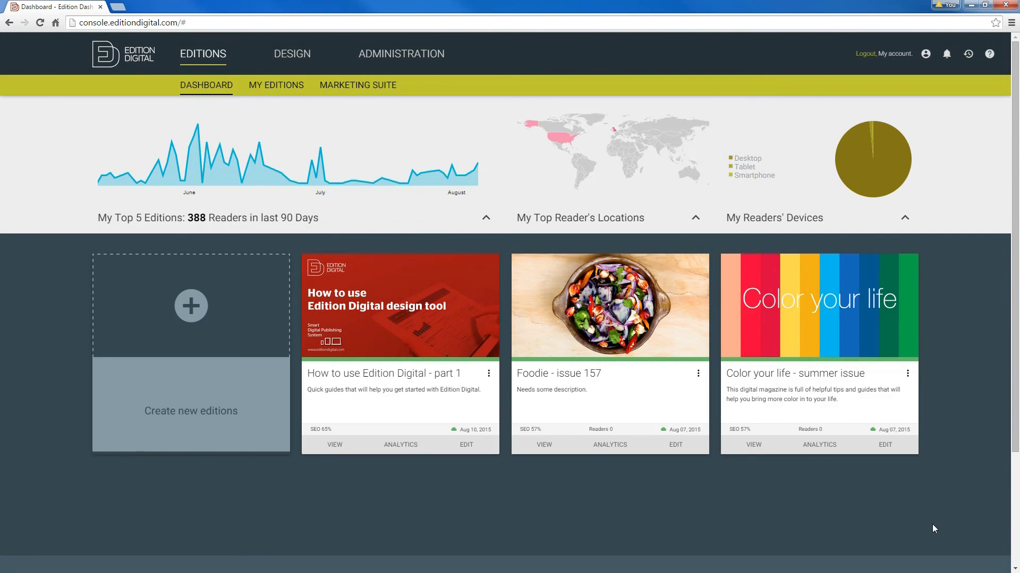
View the live 'How to use Edition Digital - part 1' edition in a new tab
click(338, 451)
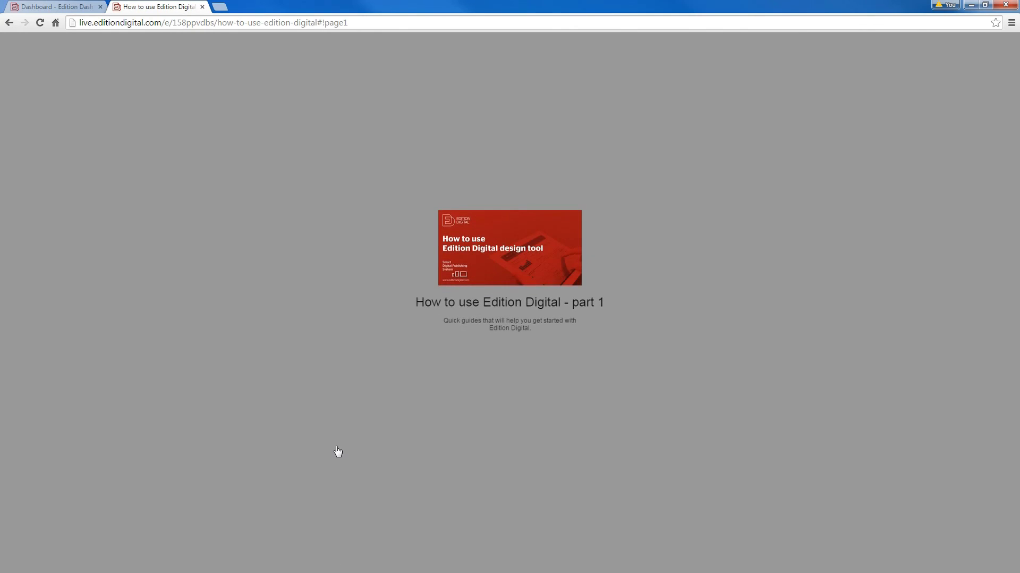